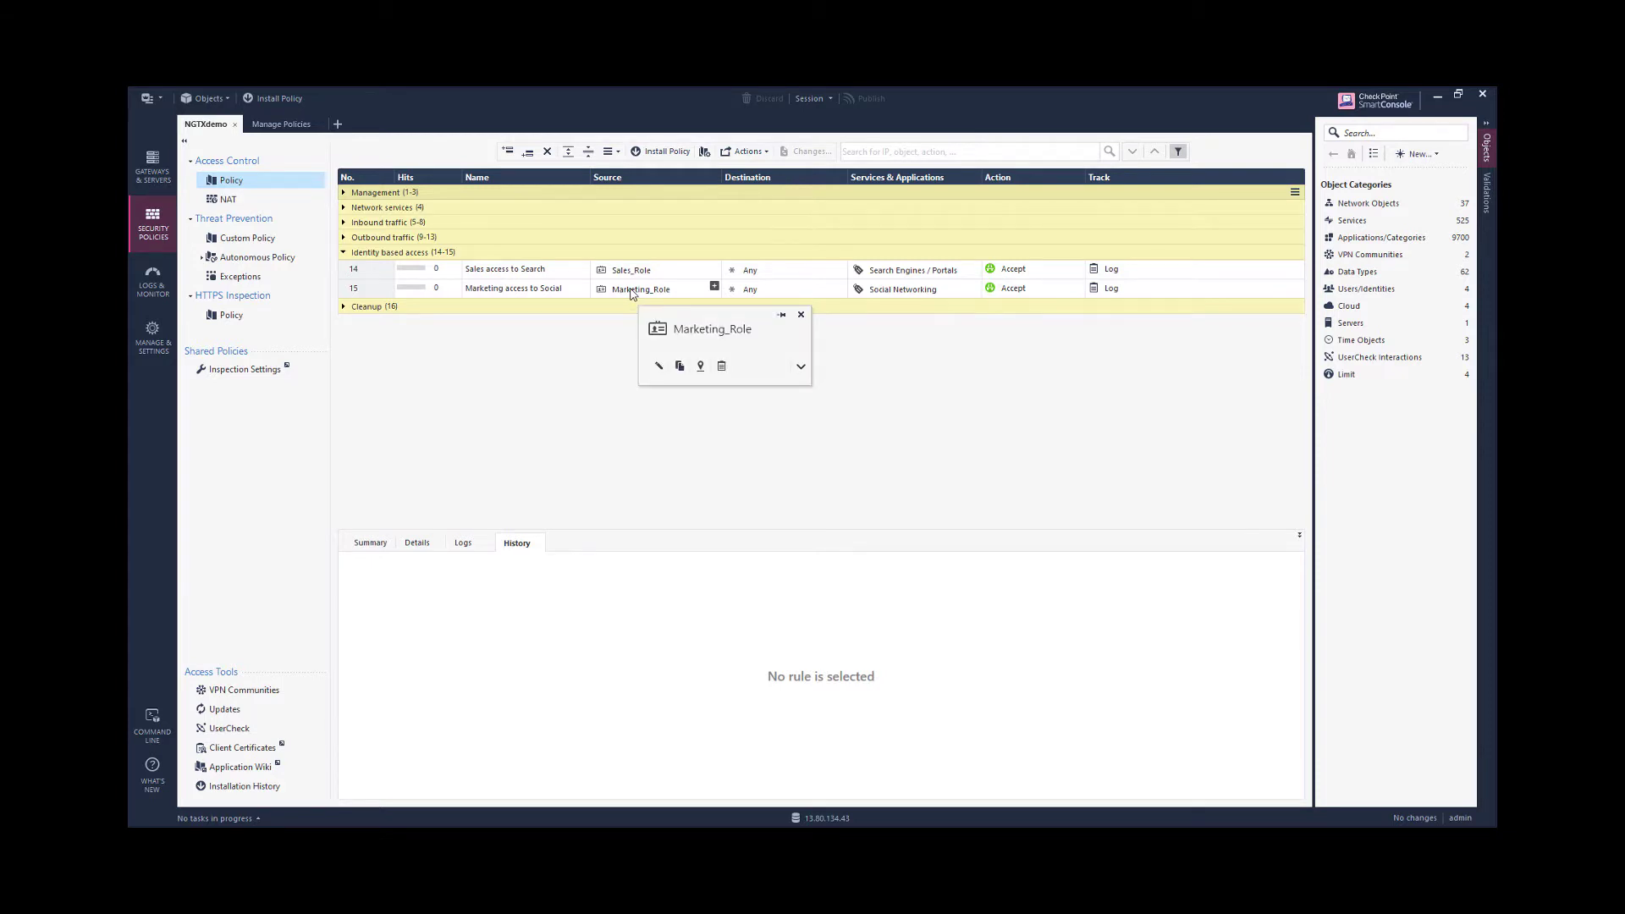
Open Marketing_Role from rule 15's Source cell and review its Users, Machines and Remote Access Clients pages.
click(630, 292)
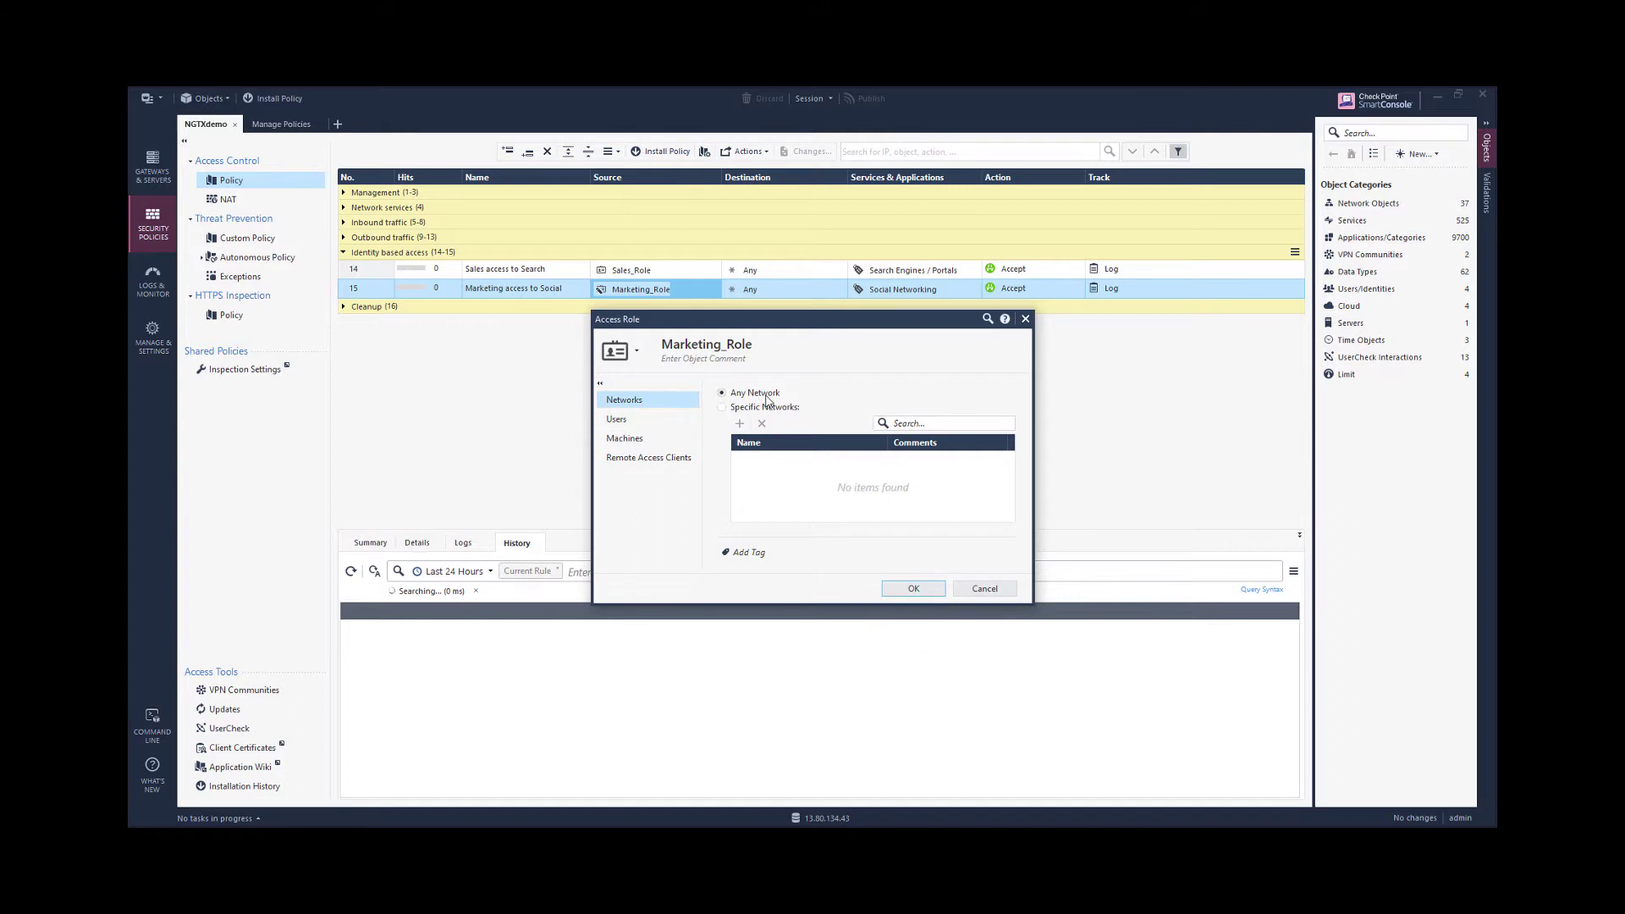
click(632, 424)
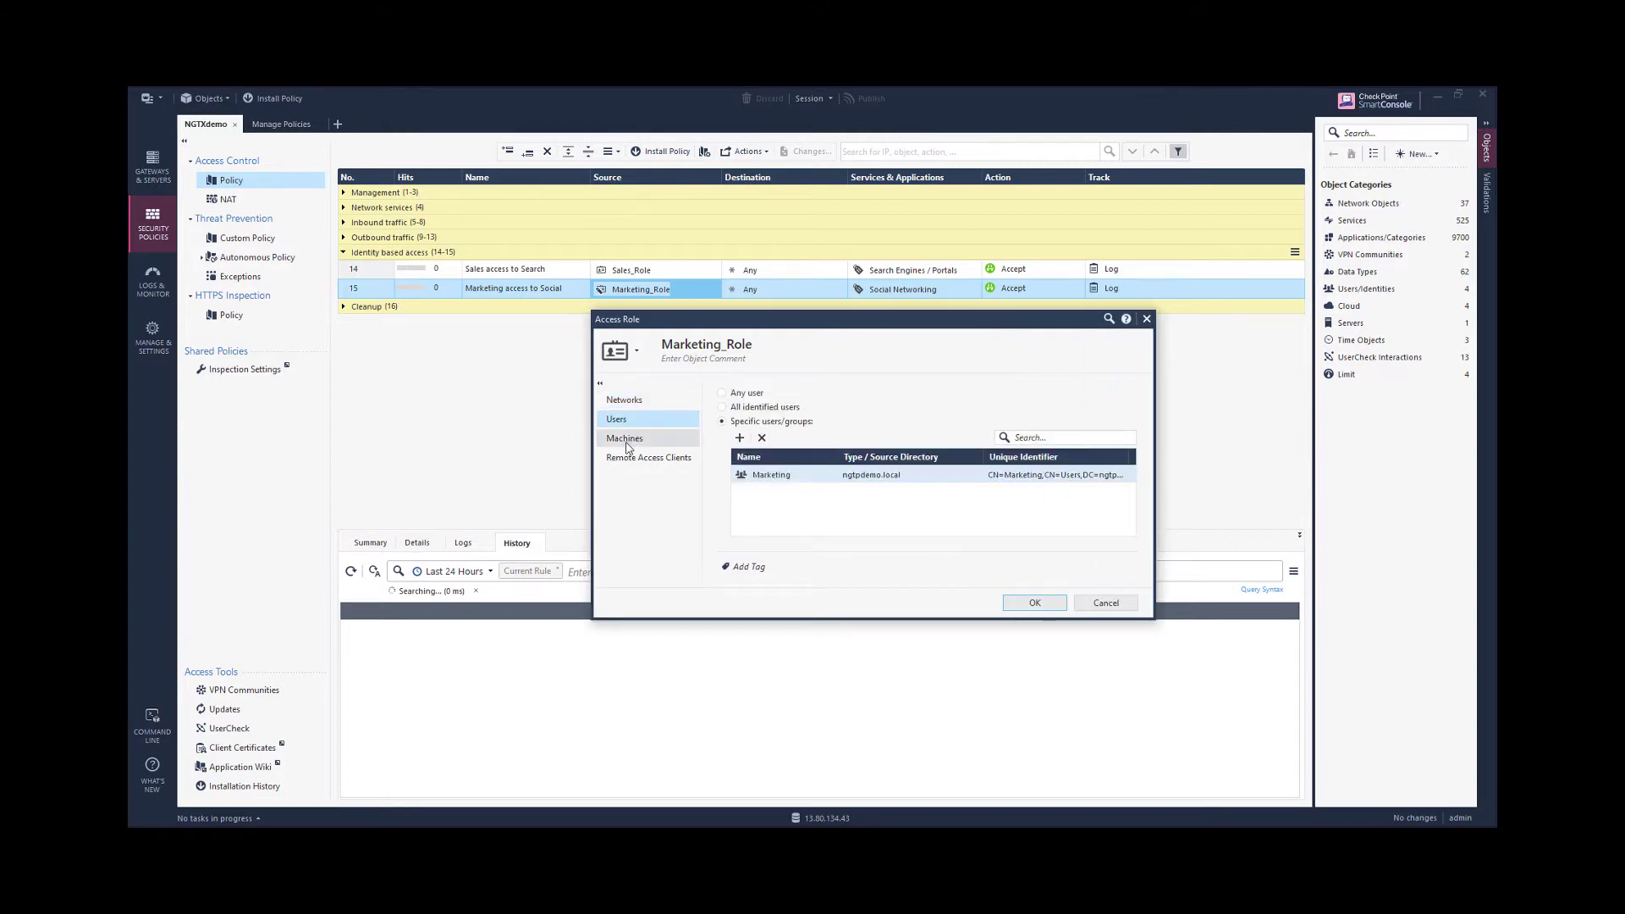
click(628, 442)
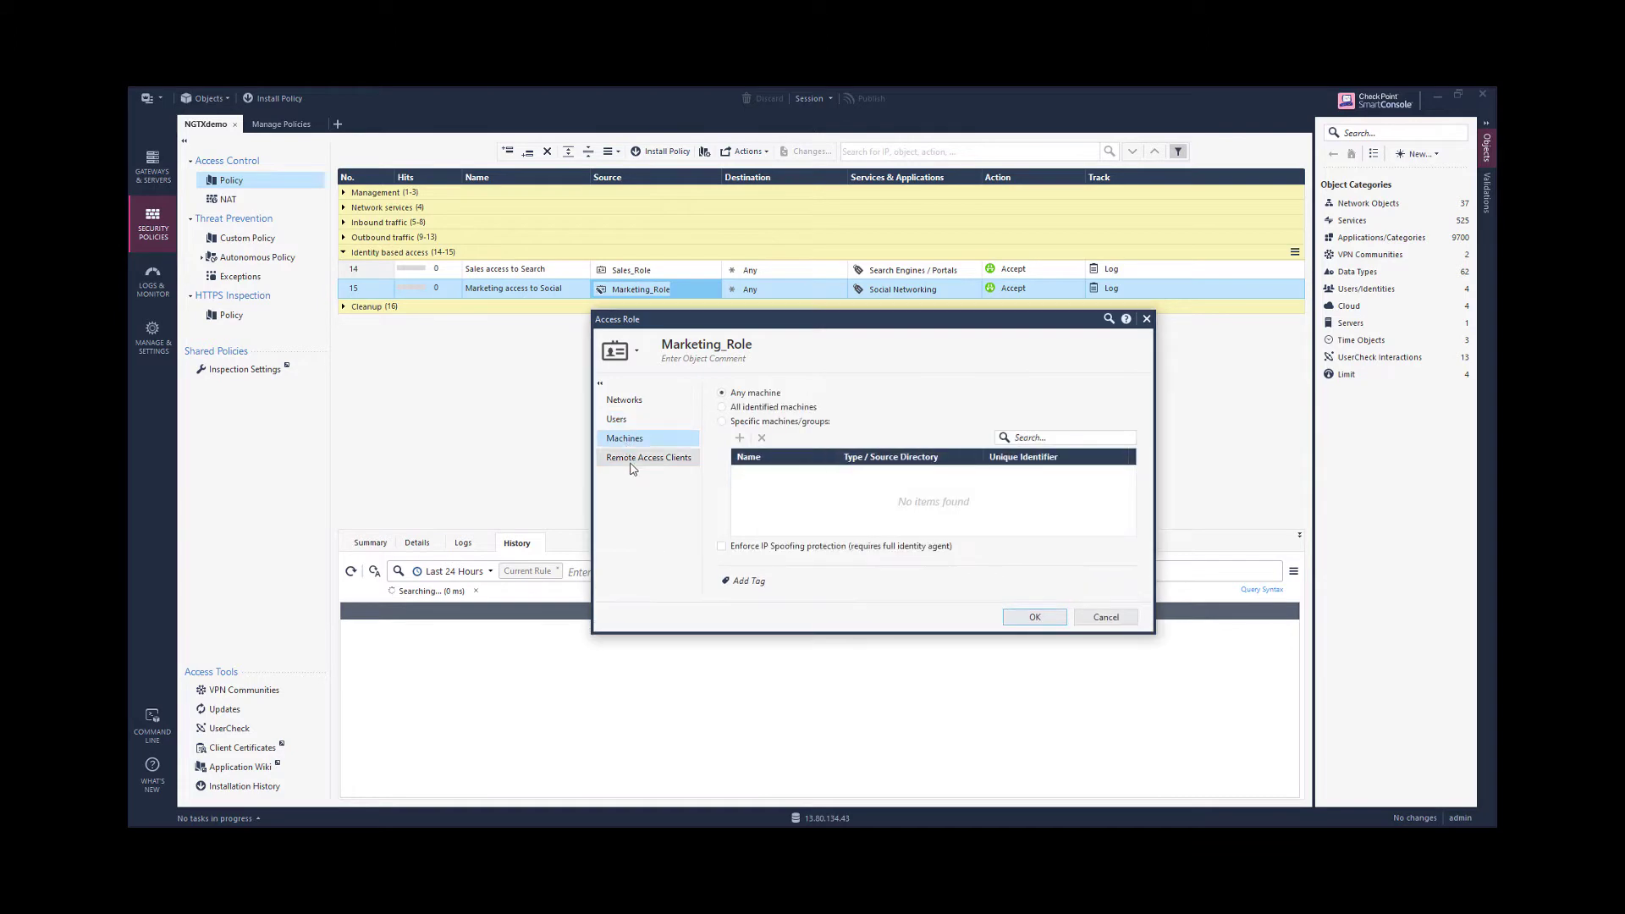
click(632, 460)
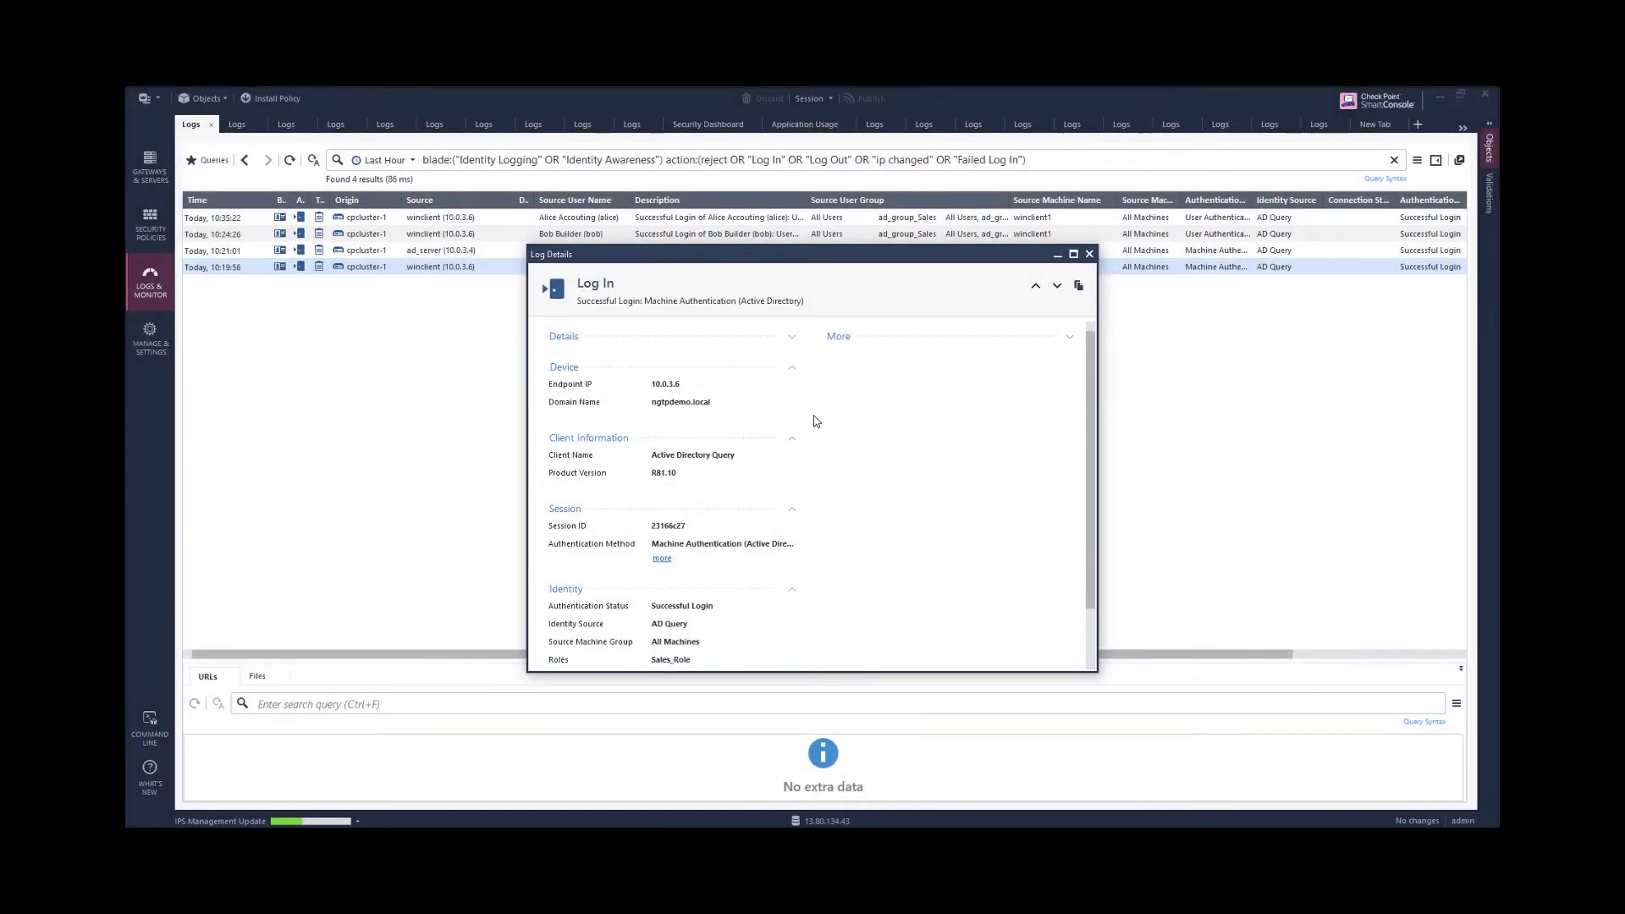
Expand the winclient1 log's details, reveal the full authentication method and highlight the Identity Source line.
click(790, 338)
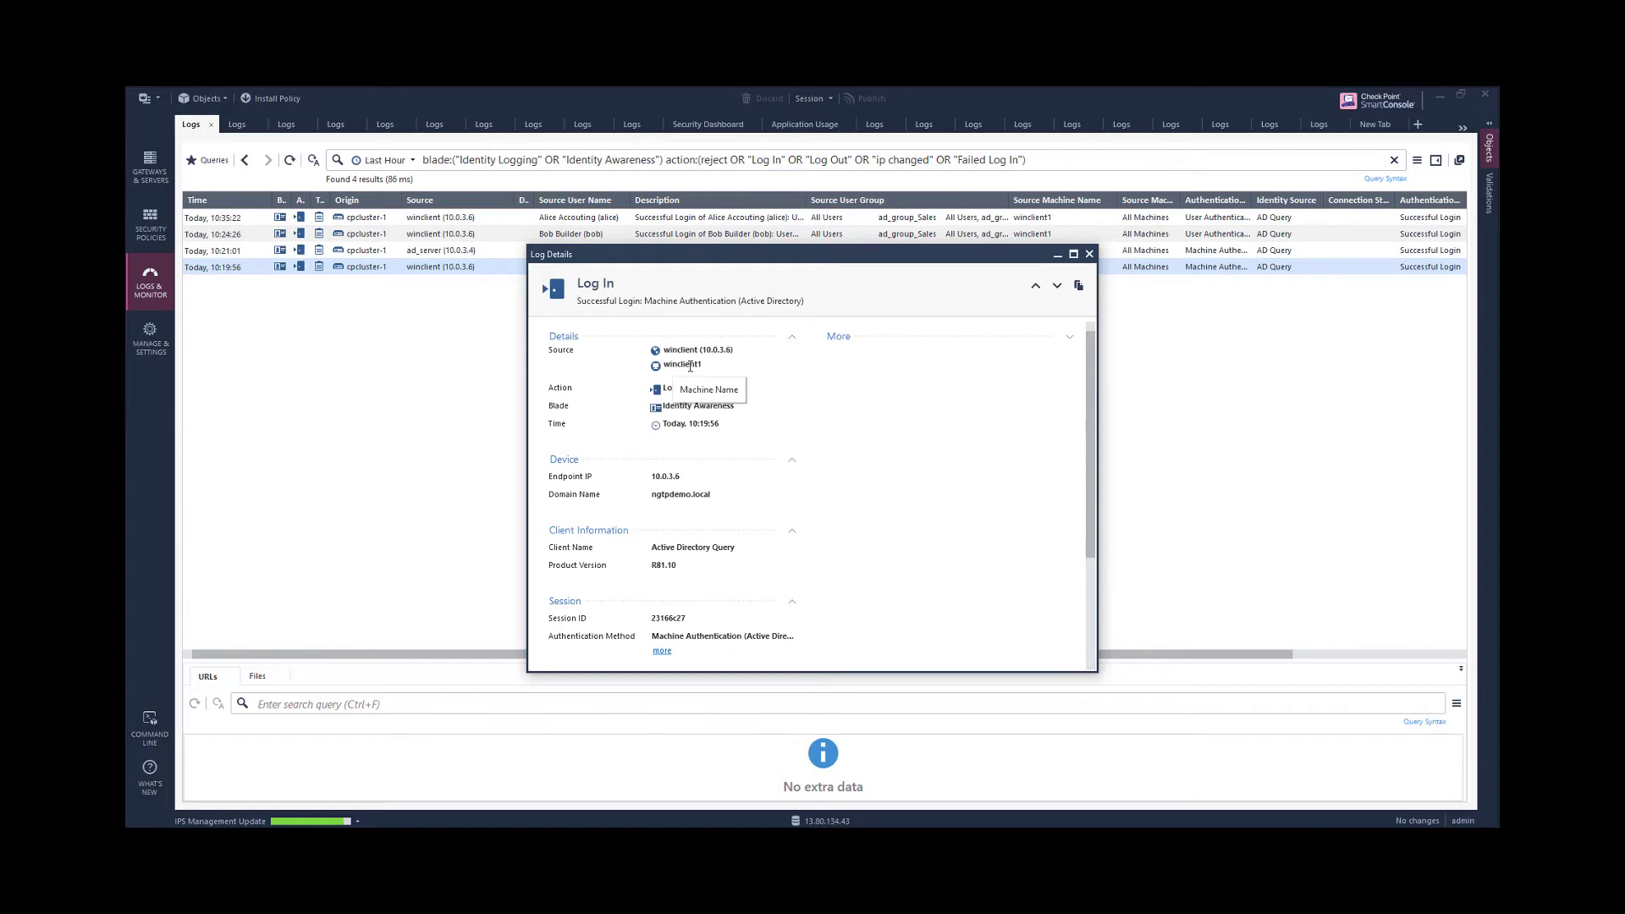
scroll(794, 546, down, 2)
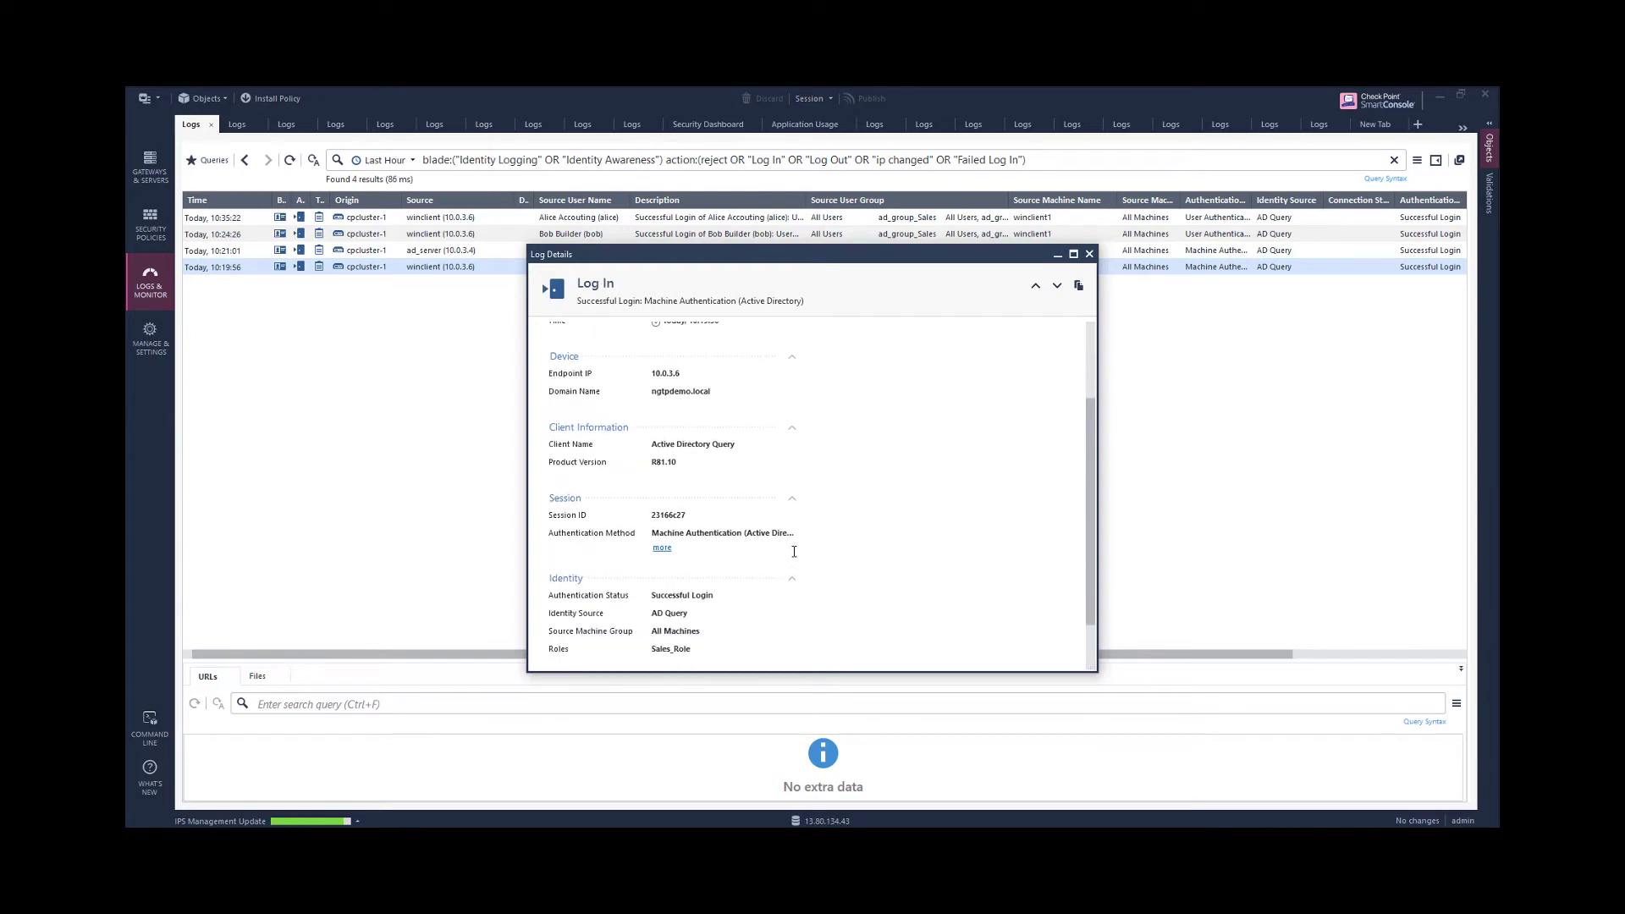
click(662, 548)
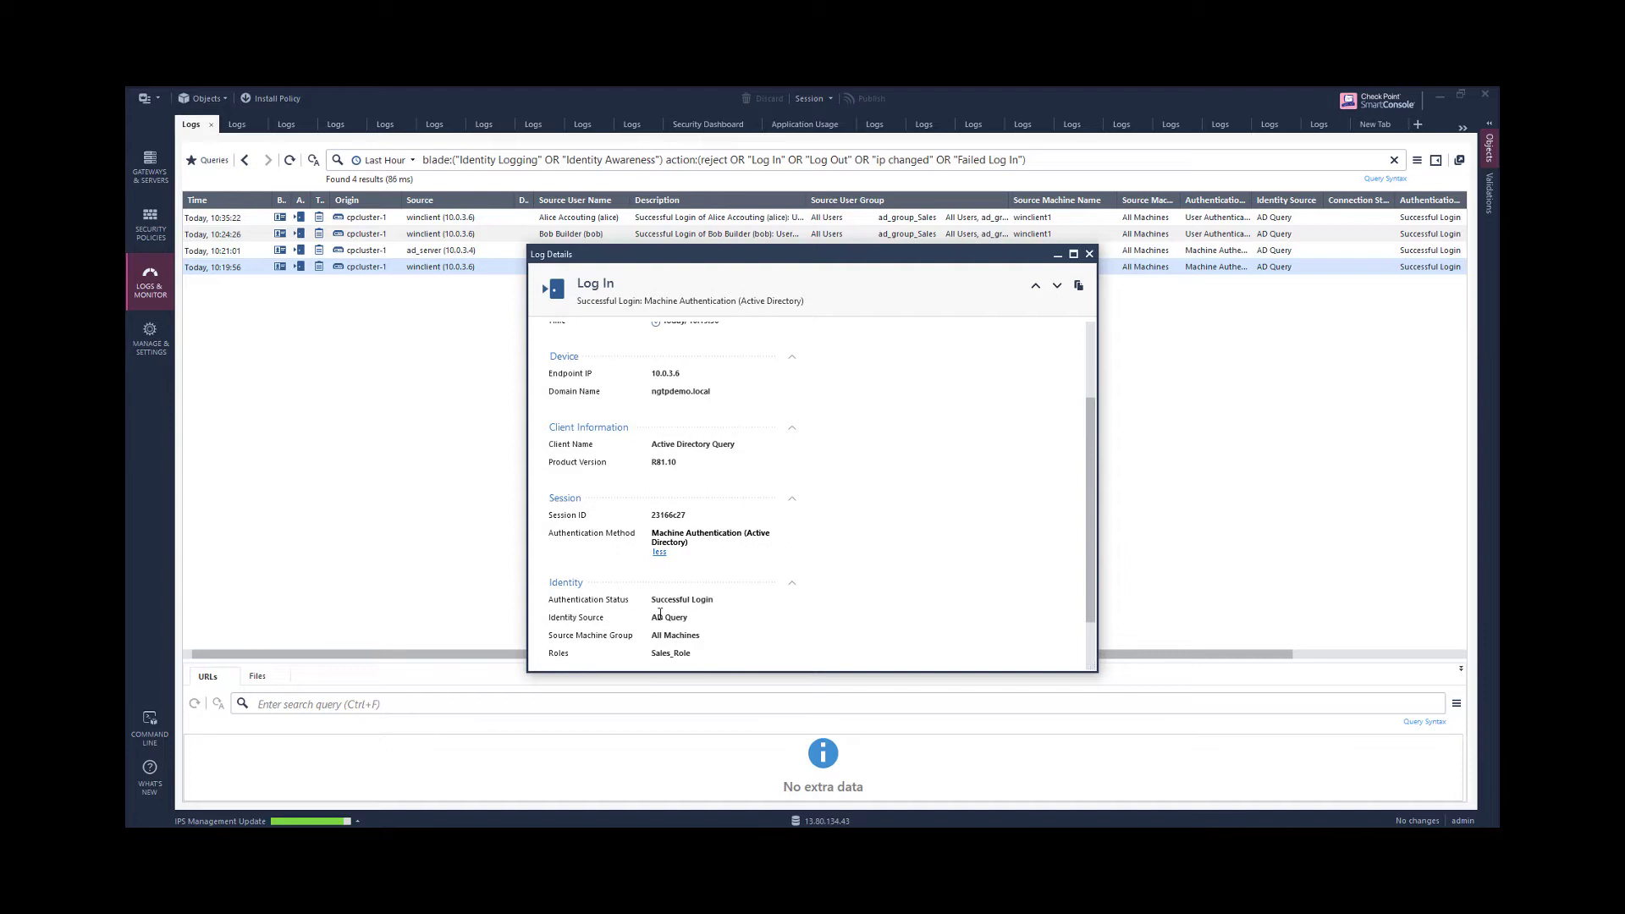
drag(551, 619, 699, 624)
Open the 10:24:26 user login log and reveal all its source user groups, including ad_group_Sales.
click(1089, 254)
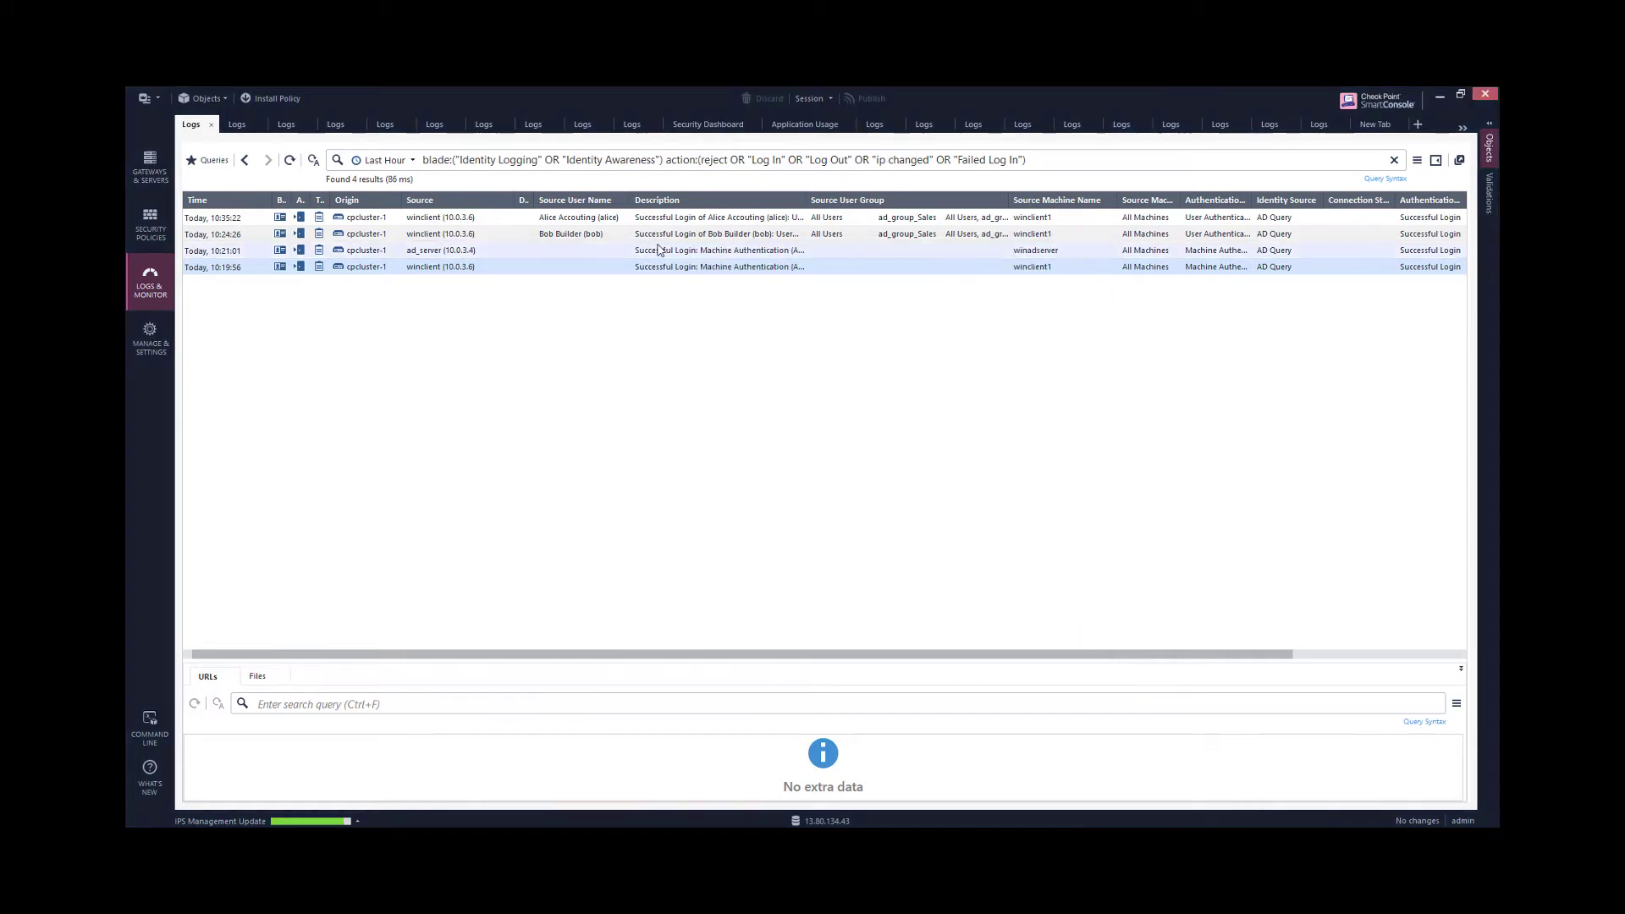
double_click(657, 236)
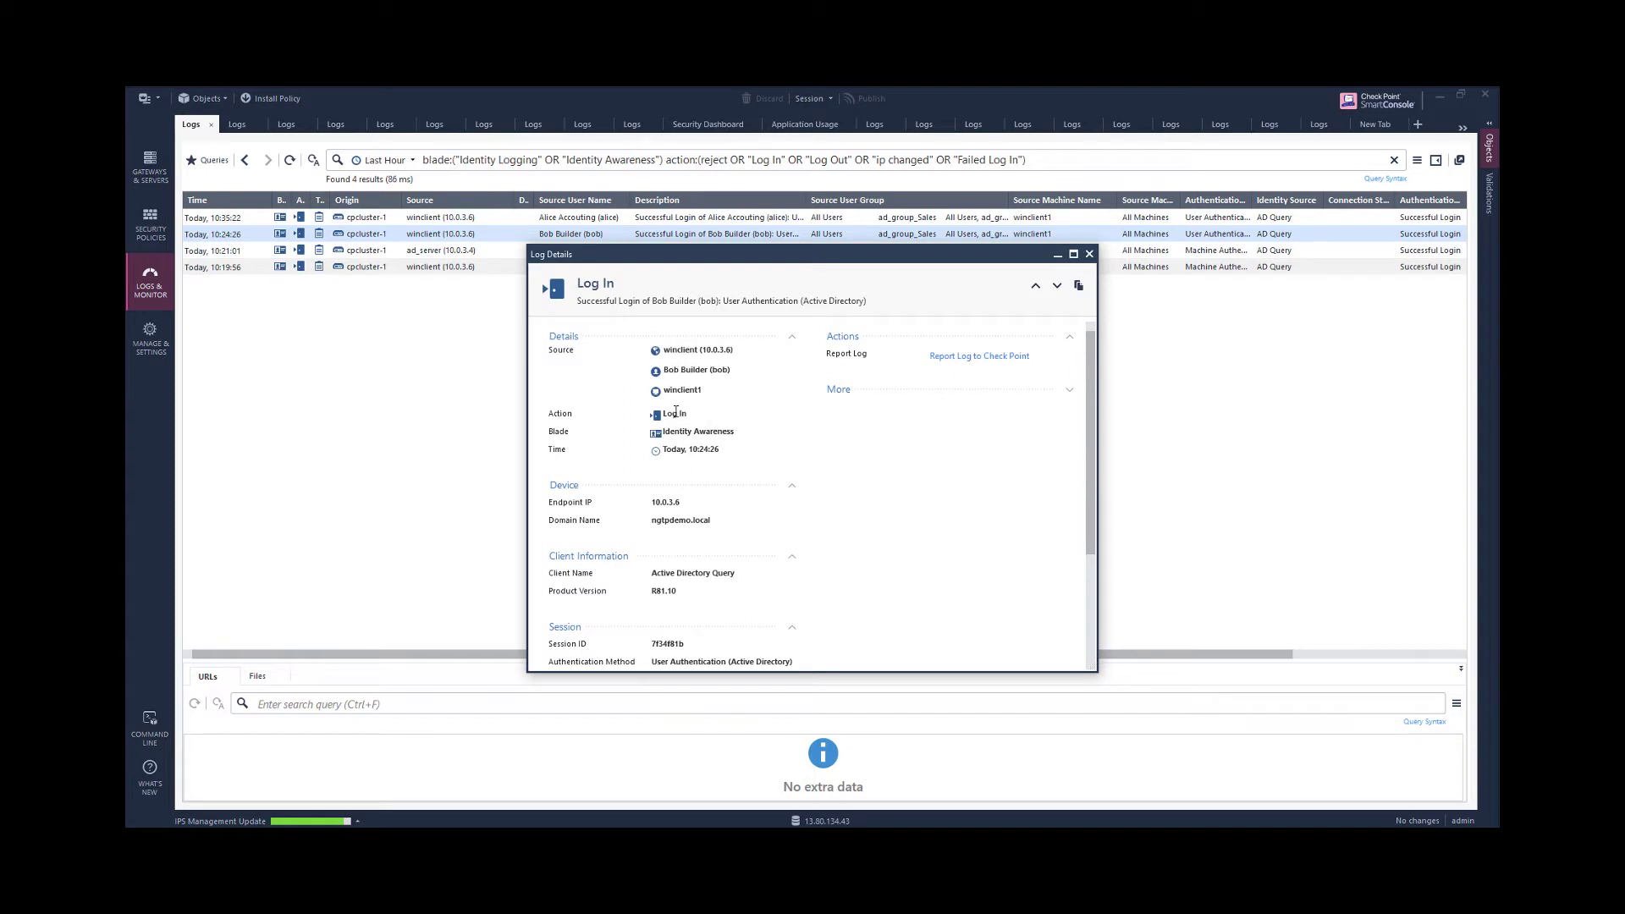
scroll(786, 588, down, 2)
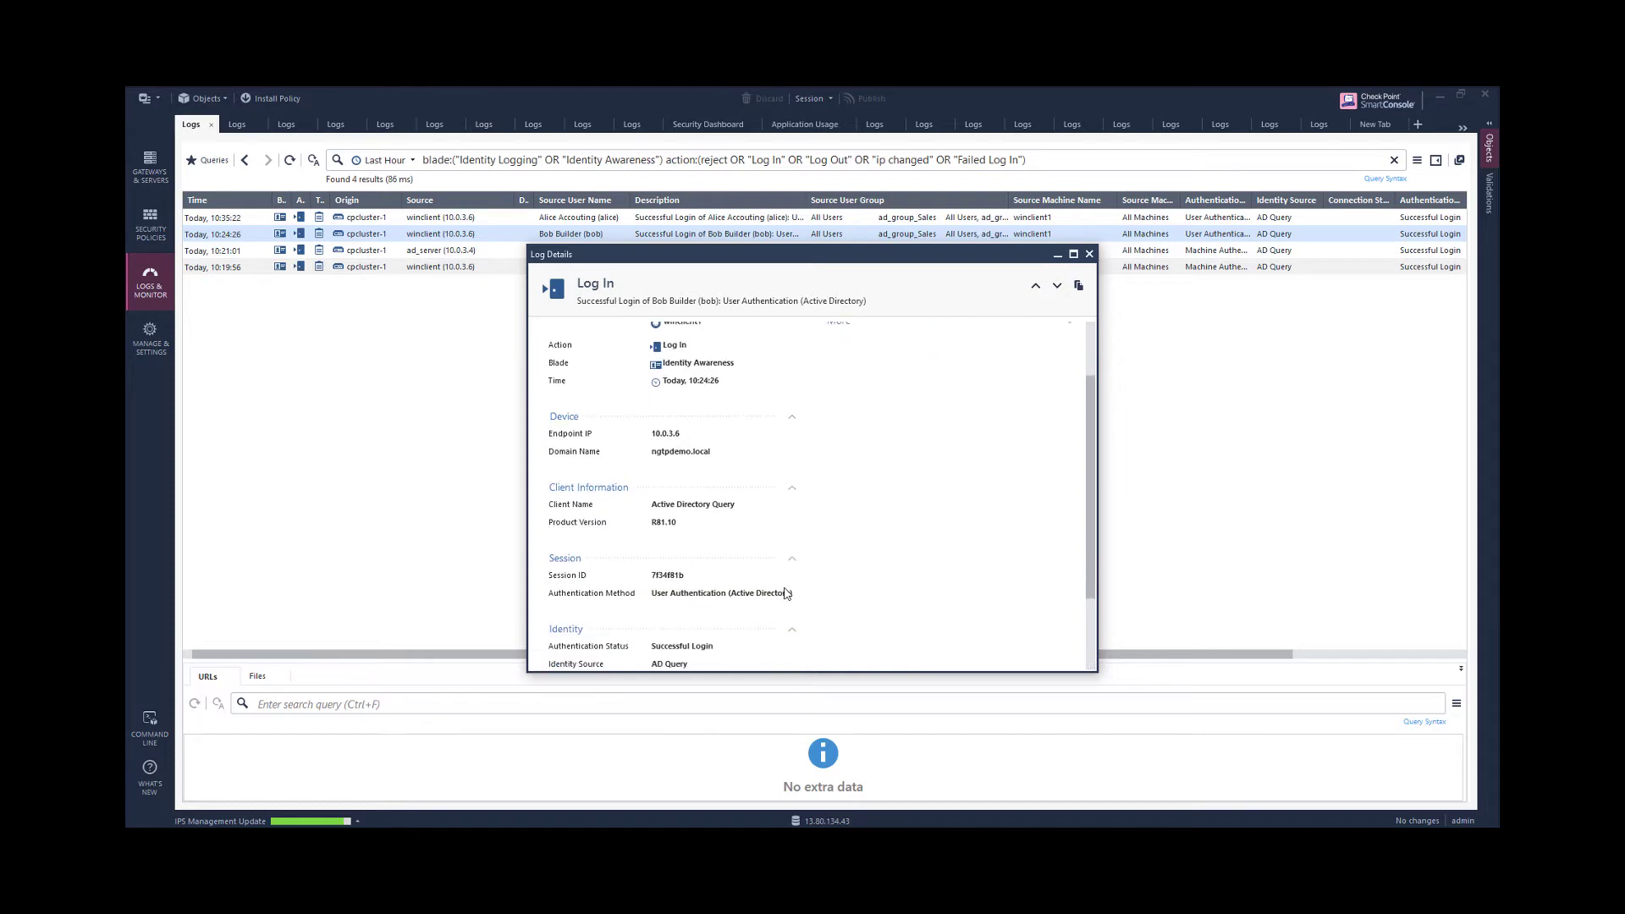
scroll(660, 601, down, 2)
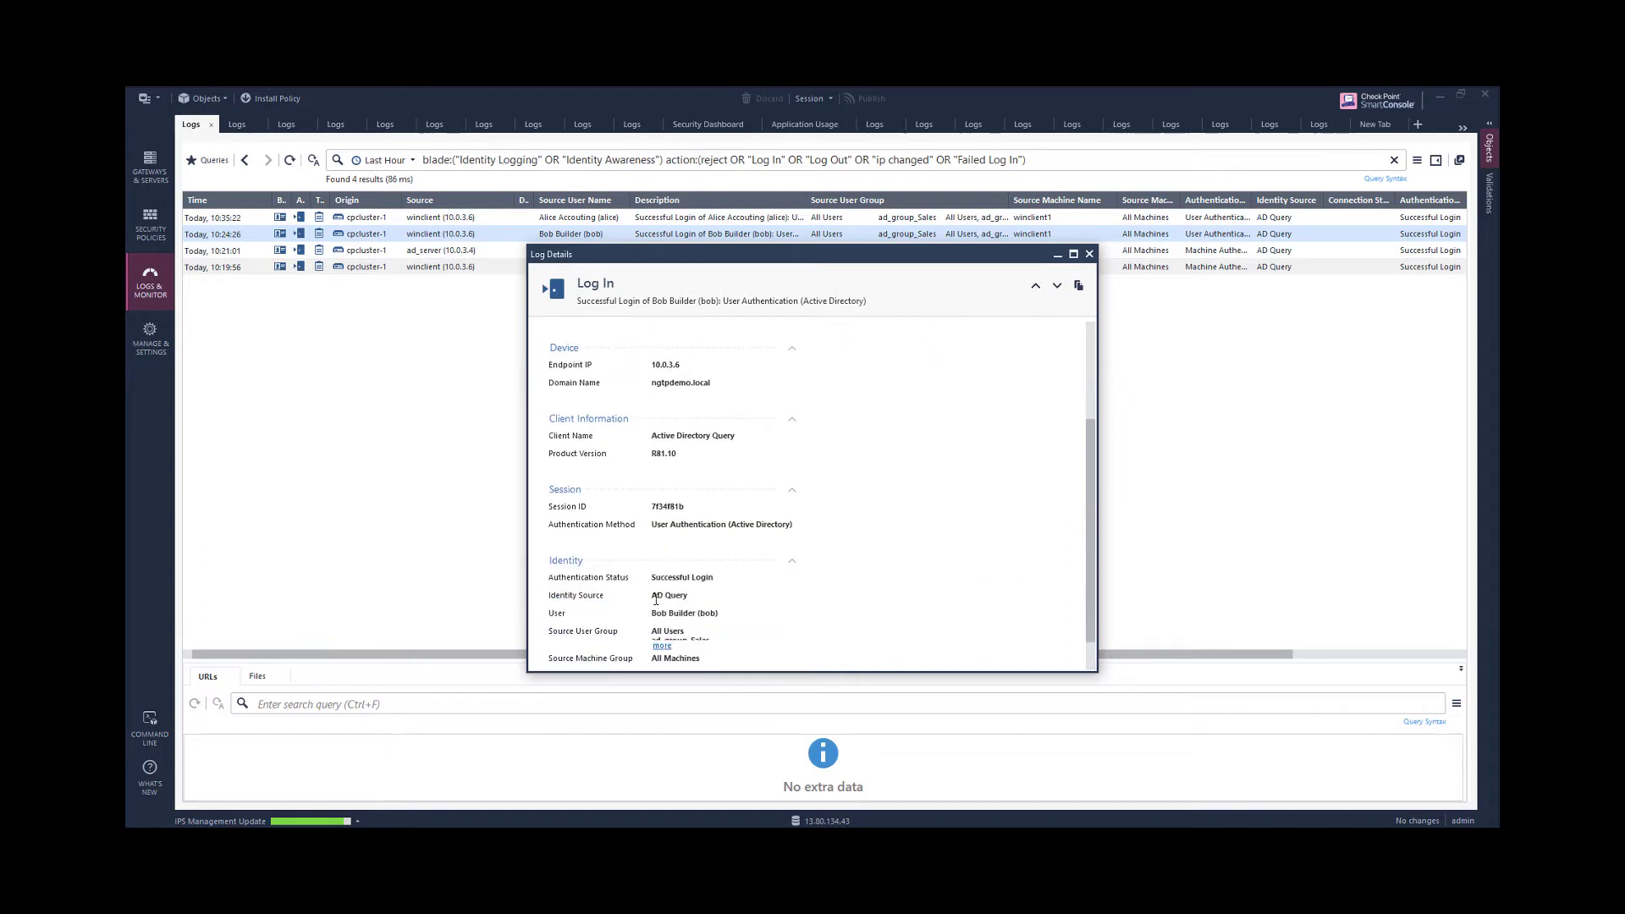
click(662, 644)
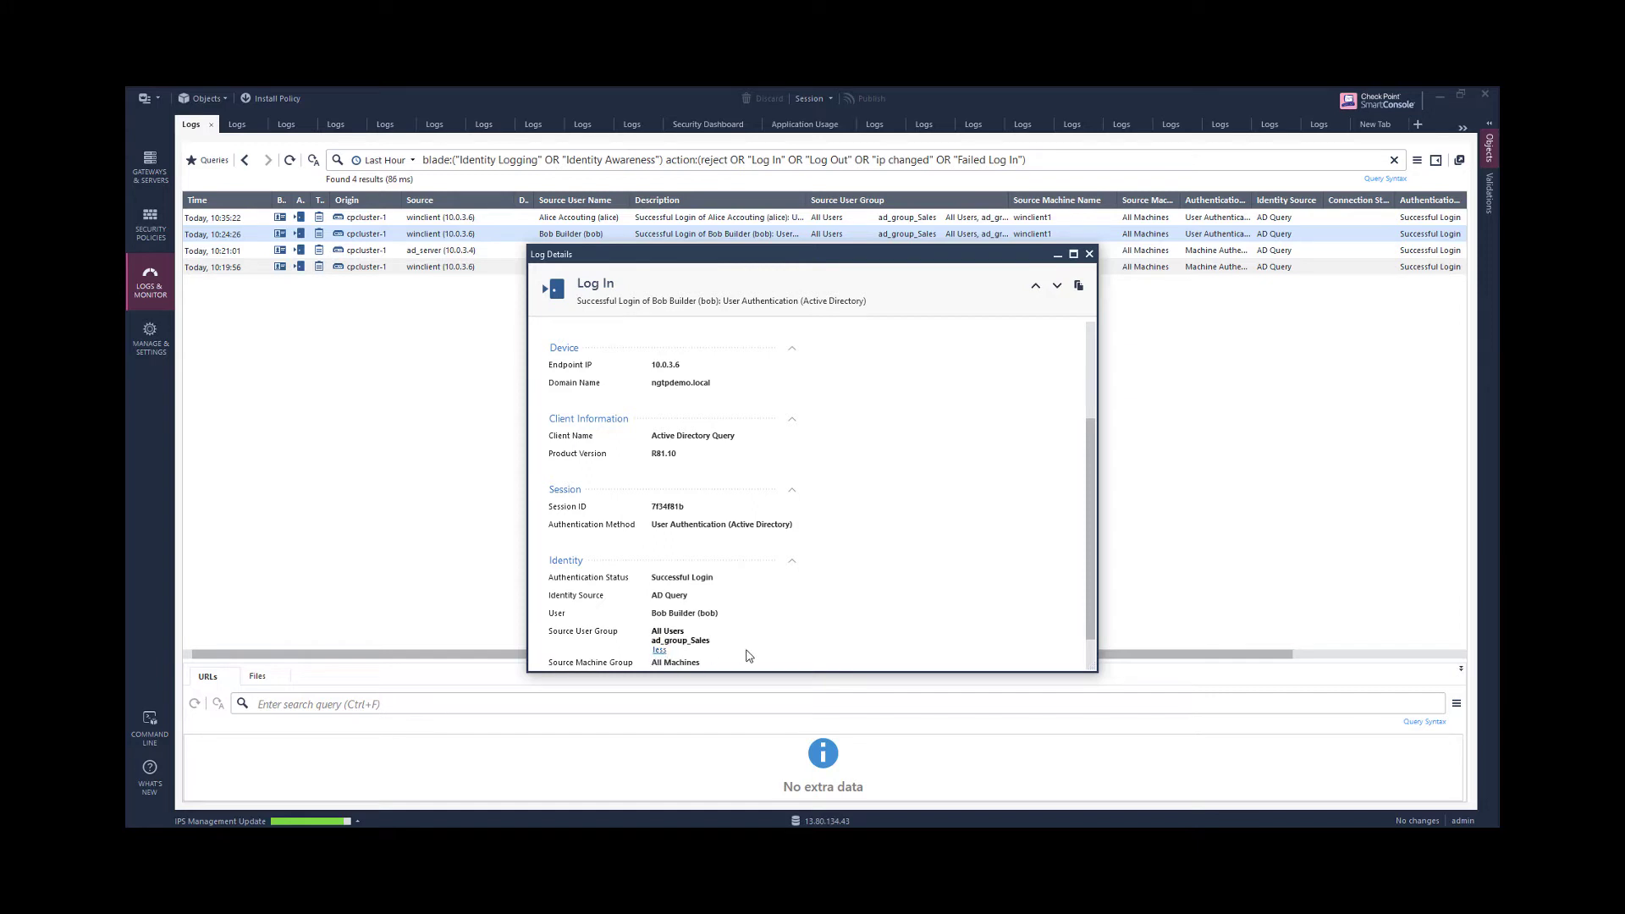
scroll(747, 655, down, 1)
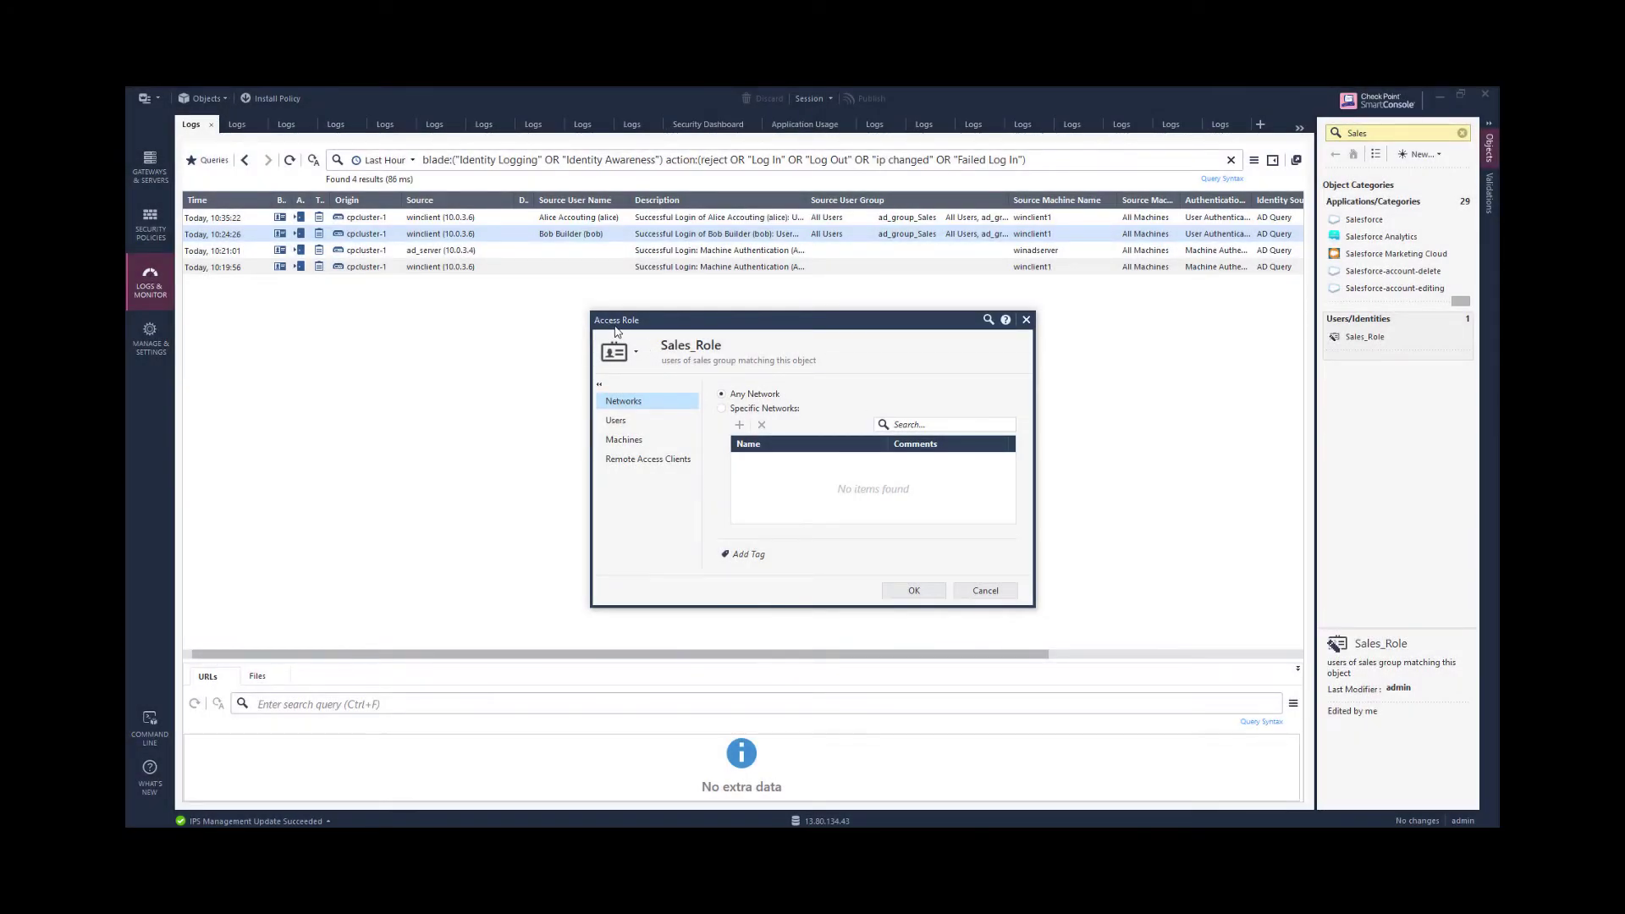
Review Sales_Role's Users page with its Sales group, then its Machines page.
click(626, 422)
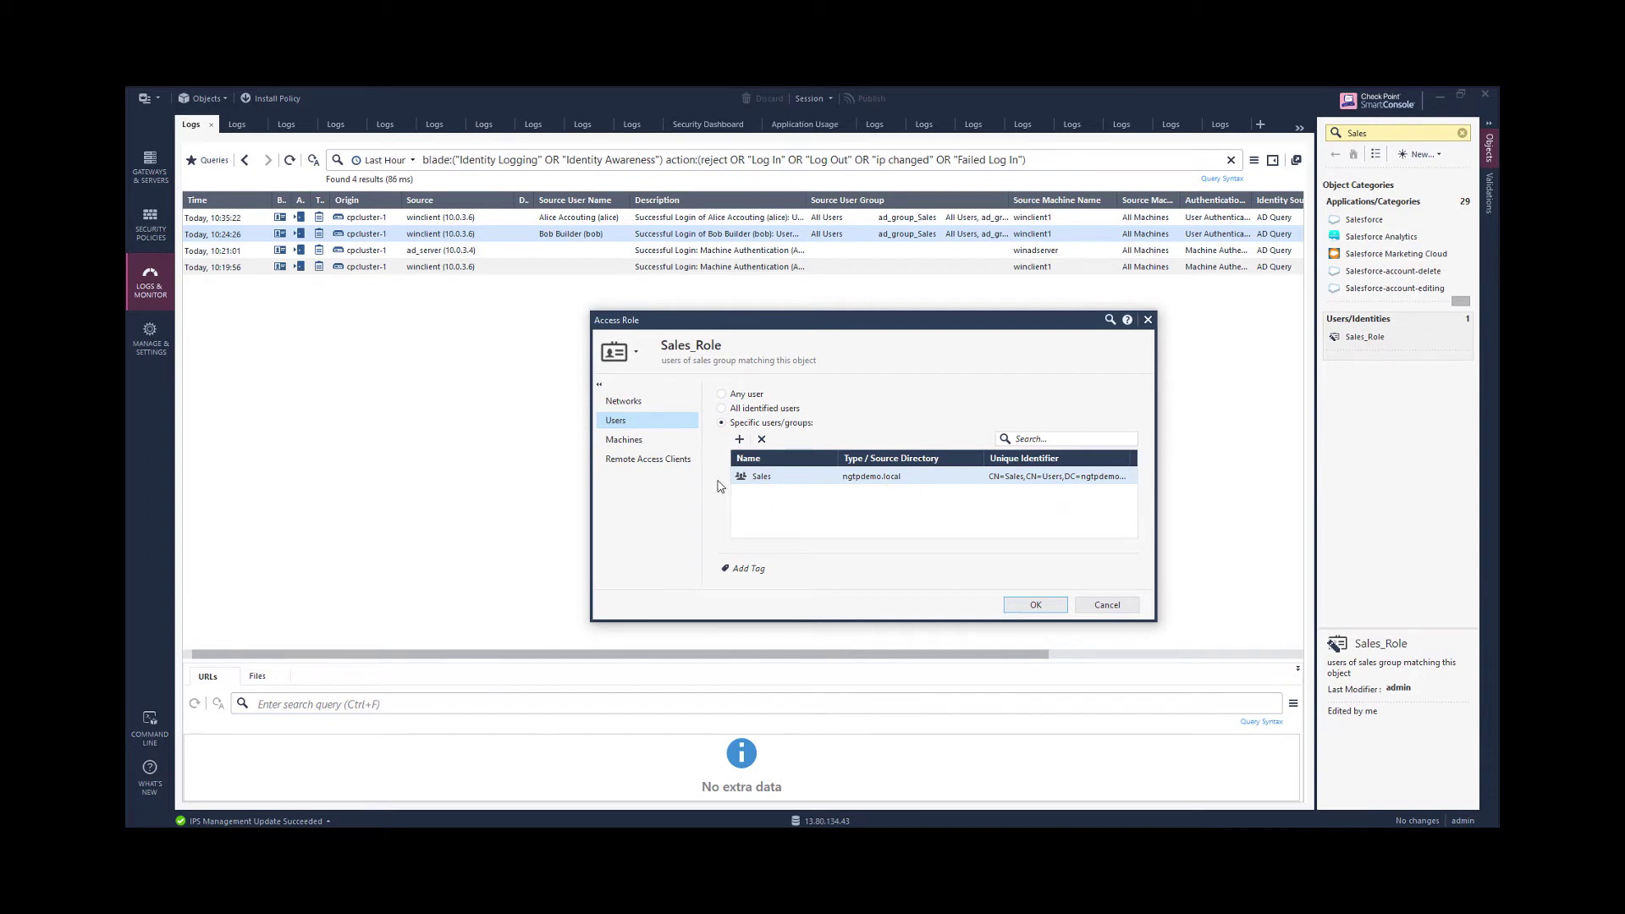
click(623, 440)
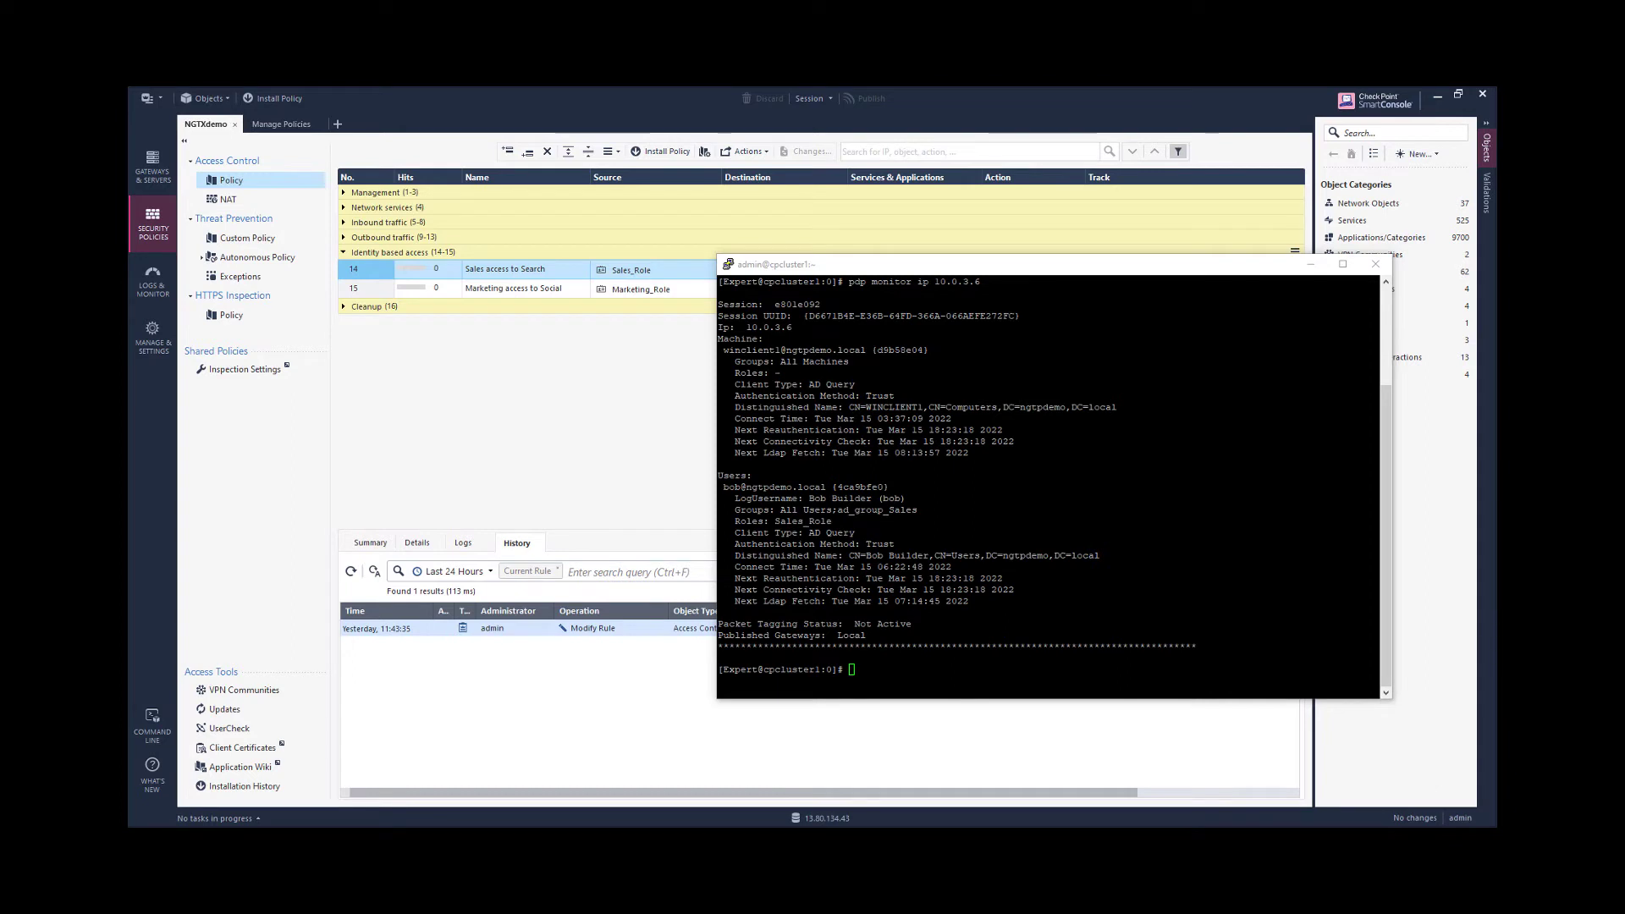
Highlight the pdp monitor ip 10.0.3.6 command and the machine session's id d9b58e04, AD Query, DN and times.
drag(849, 282, 984, 282)
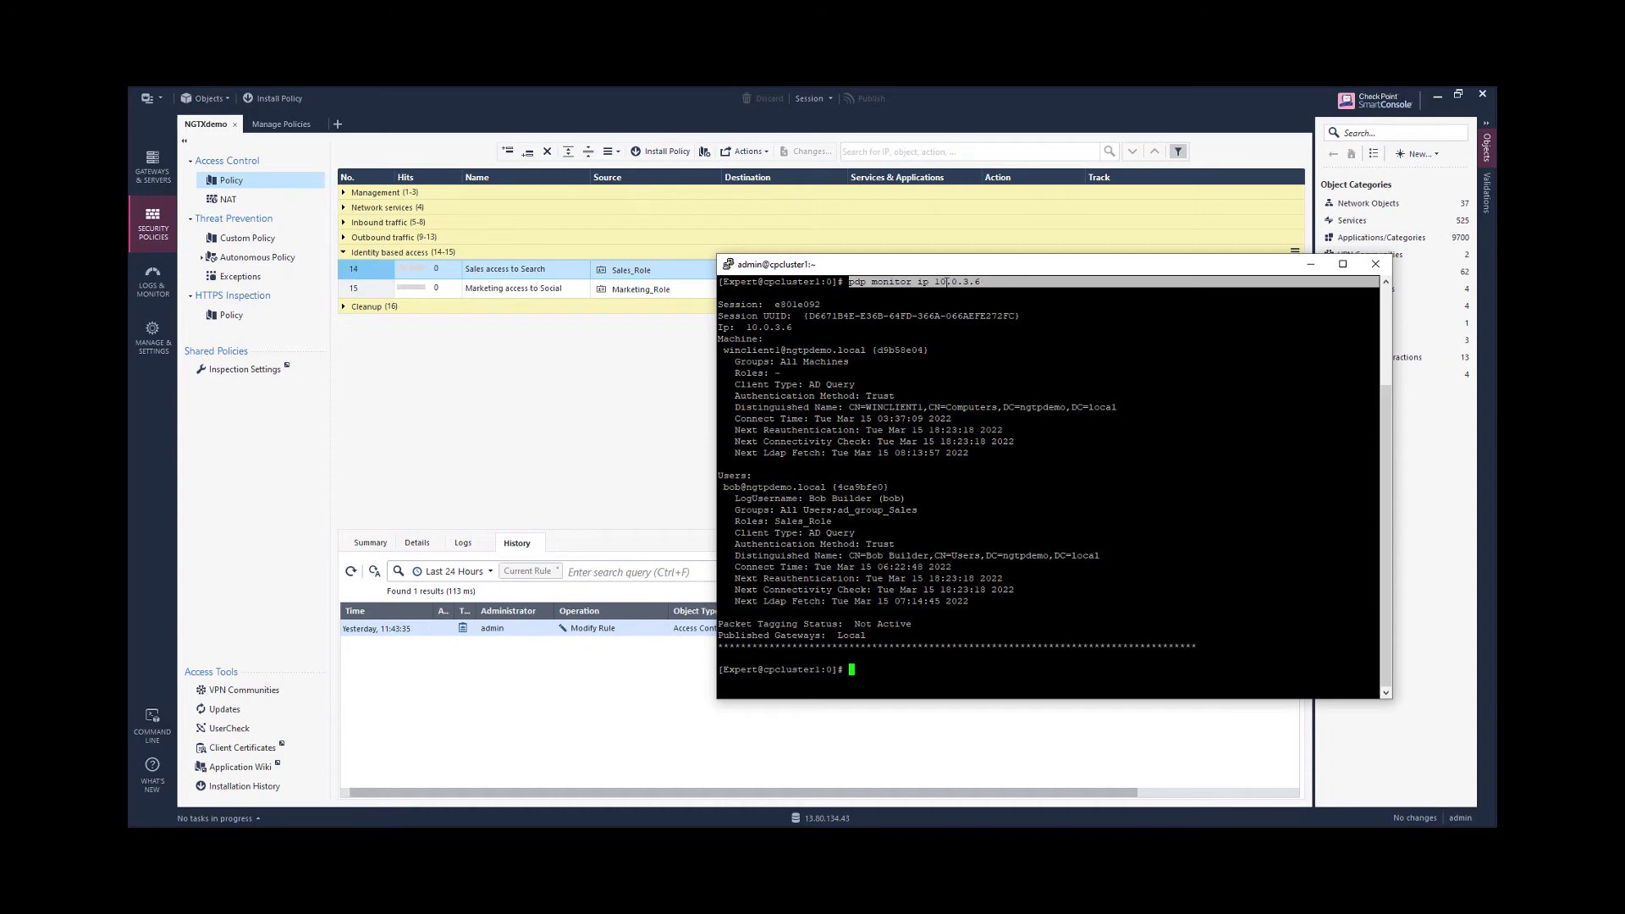
drag(936, 282, 980, 282)
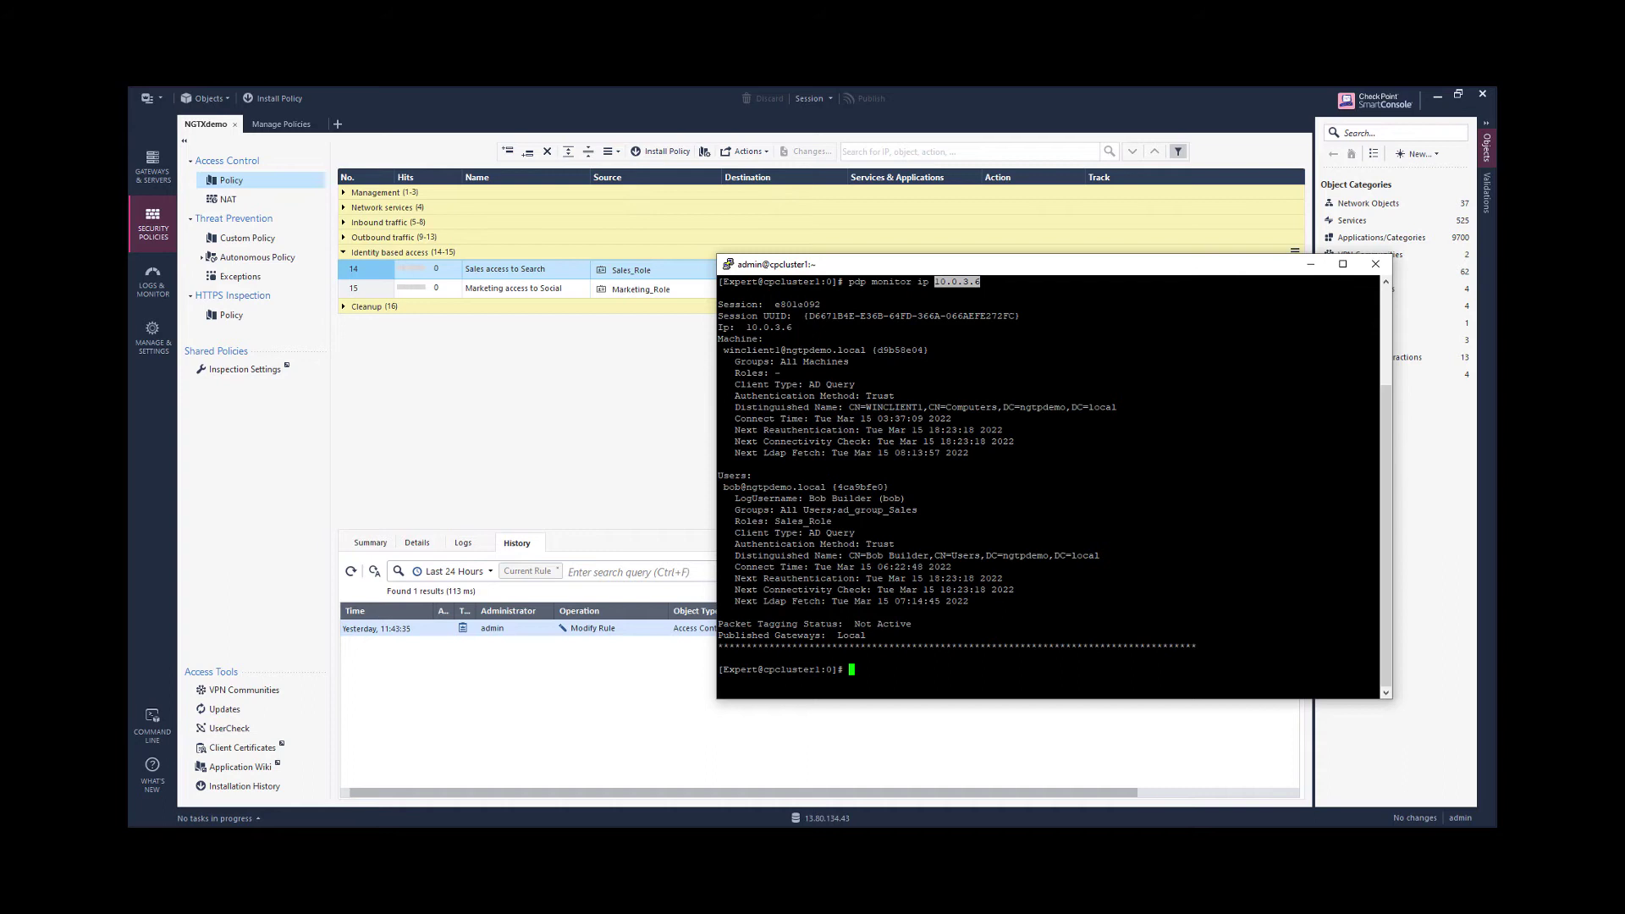
mouse_move(774, 304)
mouse_down()
mouse_move(824, 304)
mouse_move(759, 327)
mouse_move(792, 327)
mouse_up()
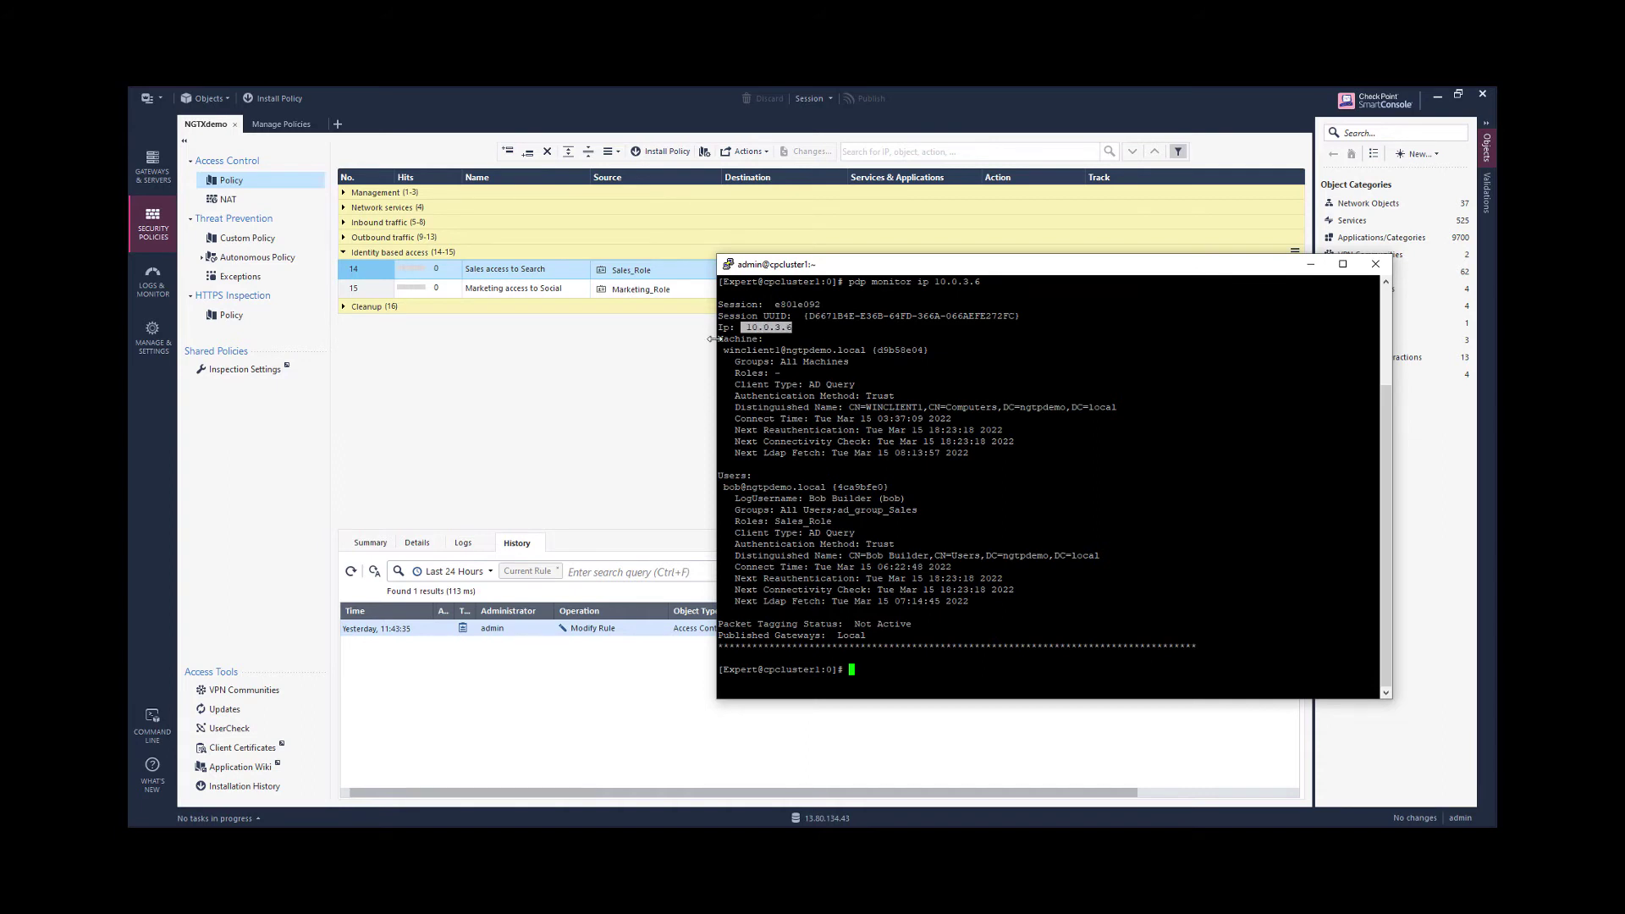
drag(718, 339, 867, 349)
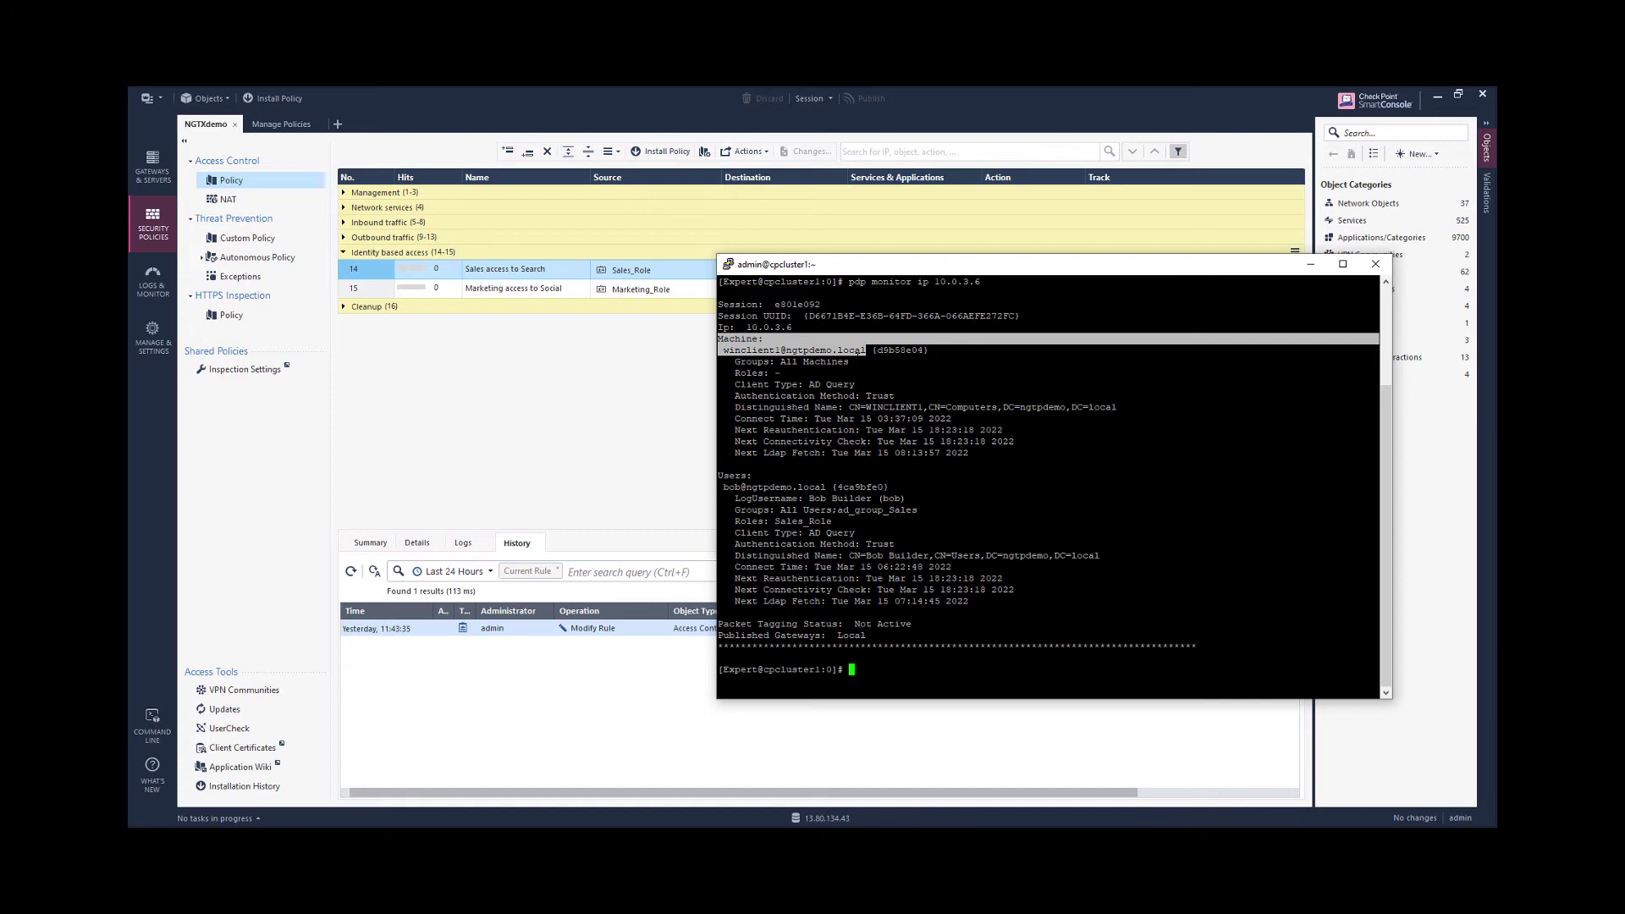
drag(877, 349, 920, 349)
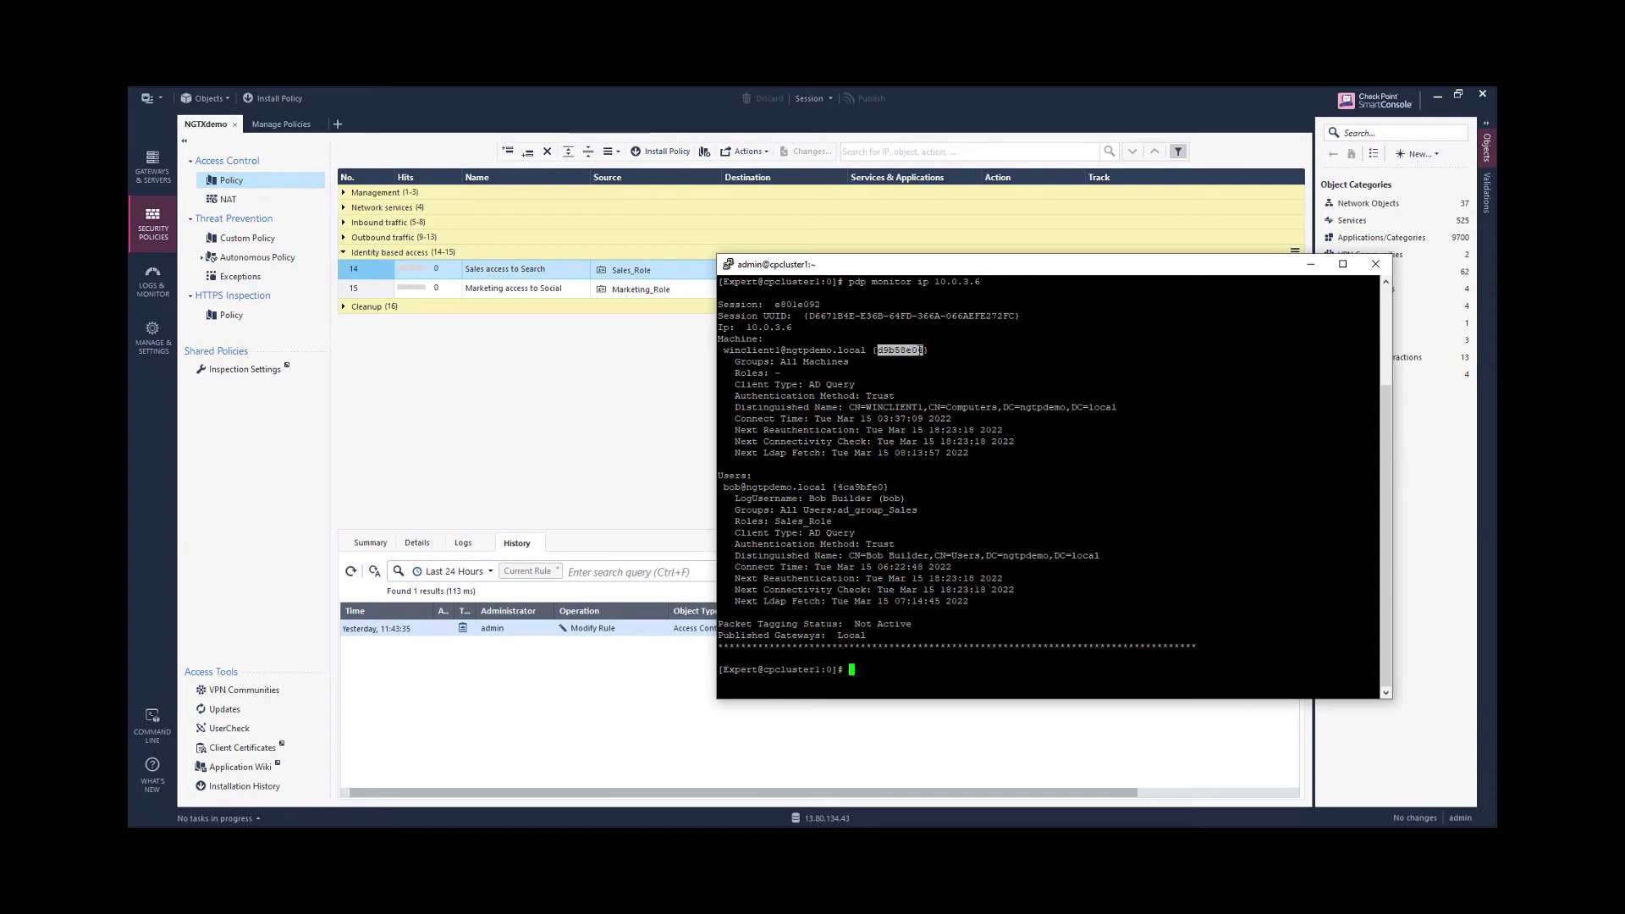
drag(734, 384, 858, 384)
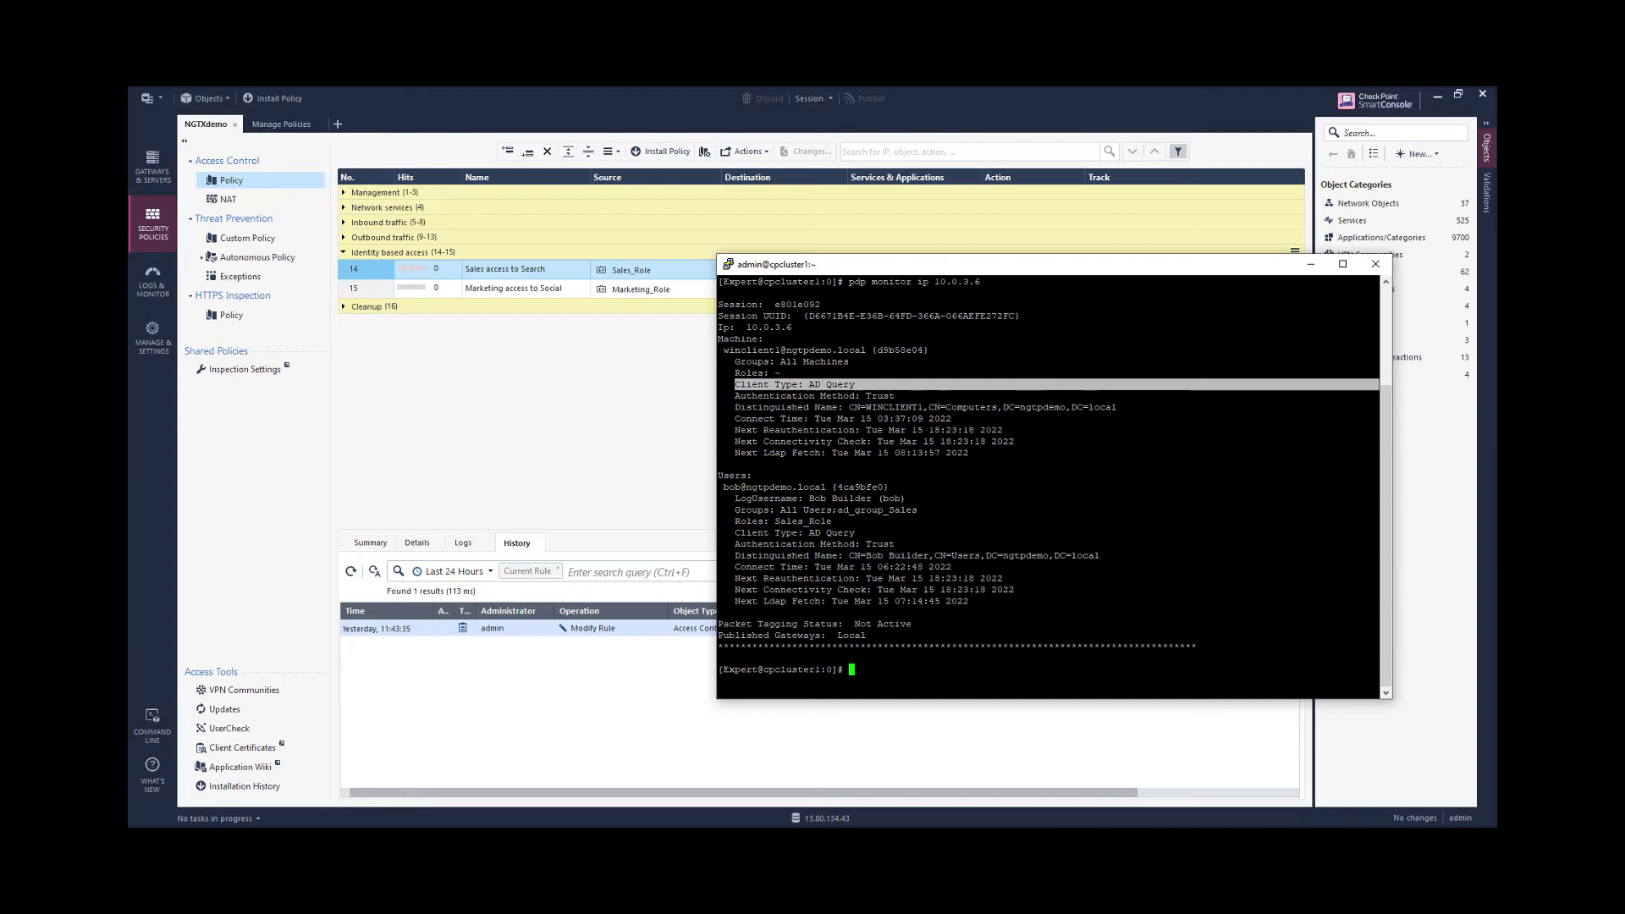
drag(849, 407, 1117, 407)
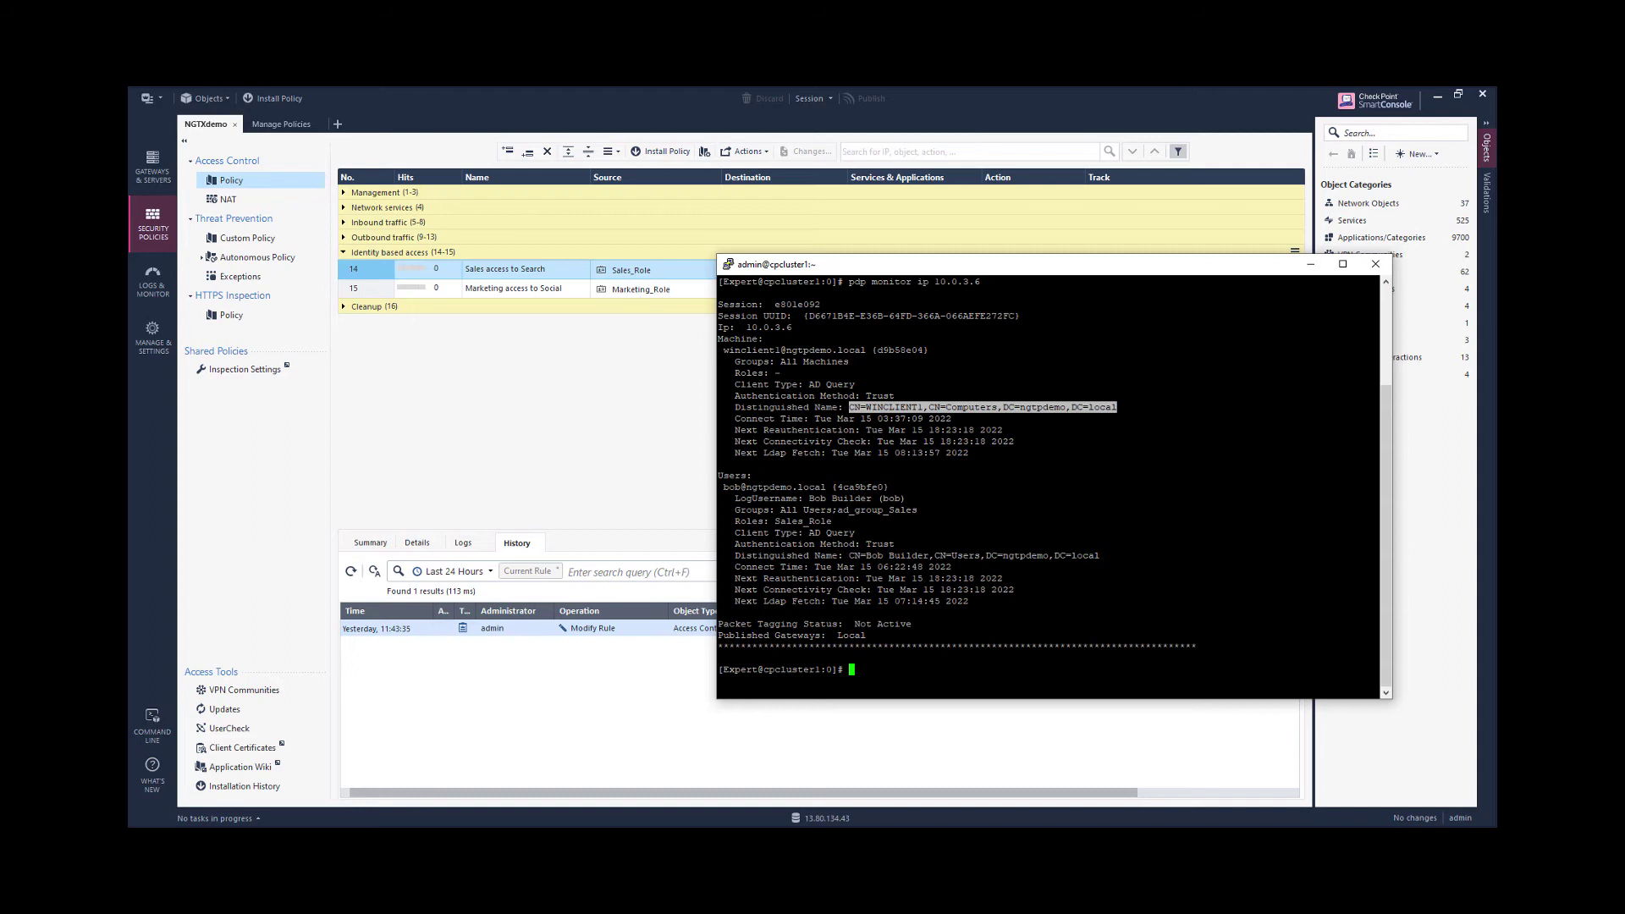
drag(866, 430, 1003, 430)
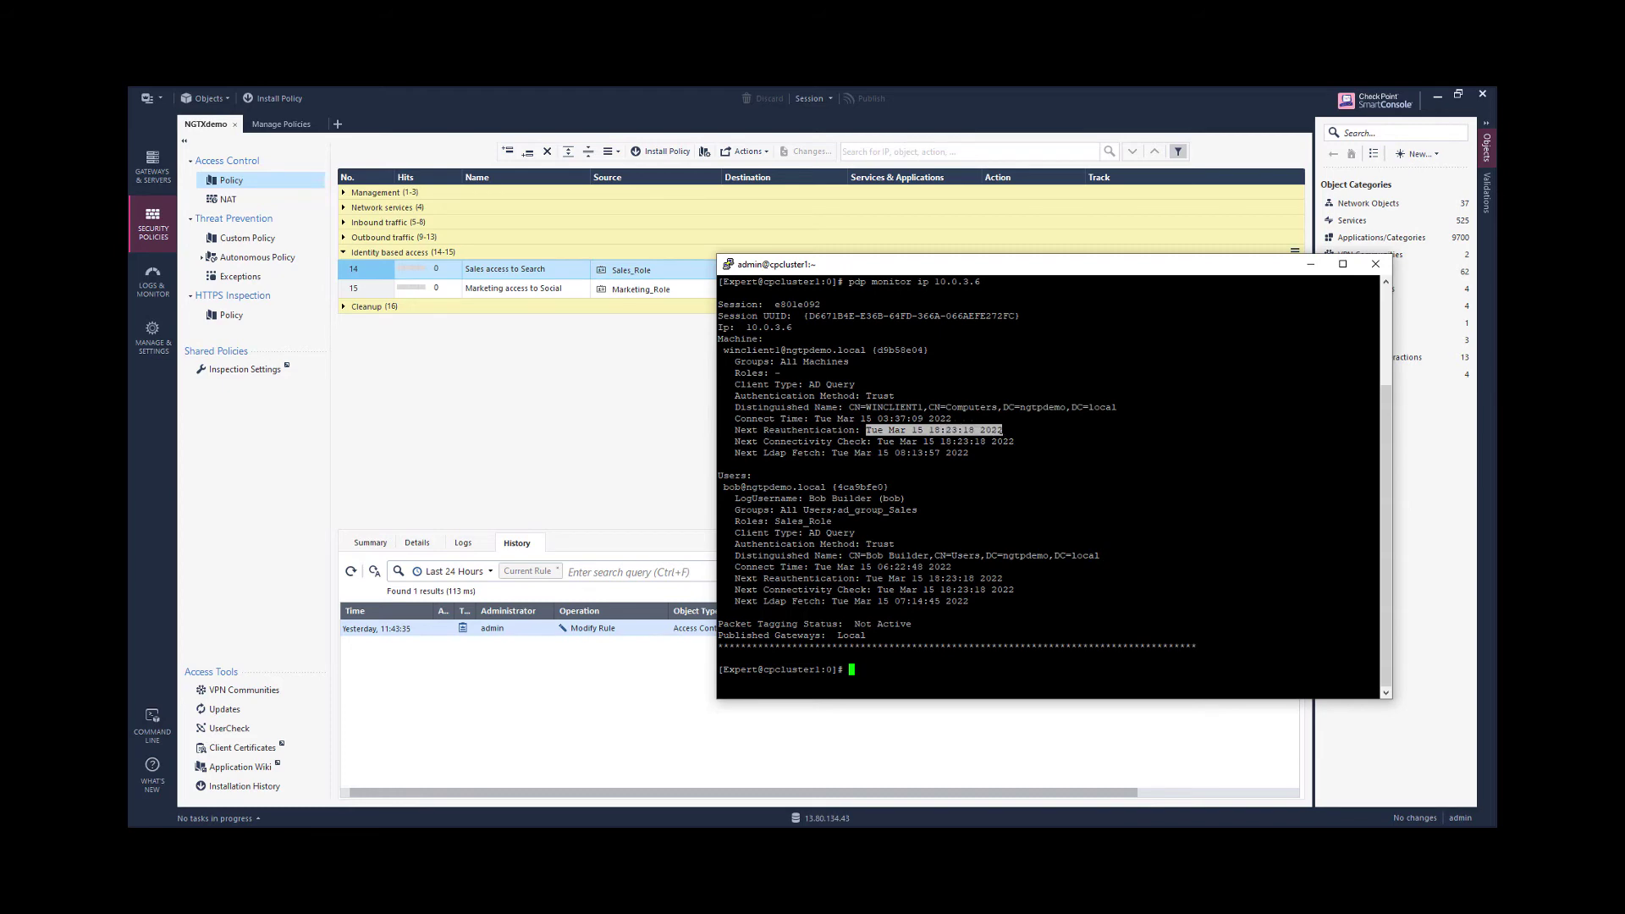
drag(854, 418, 950, 418)
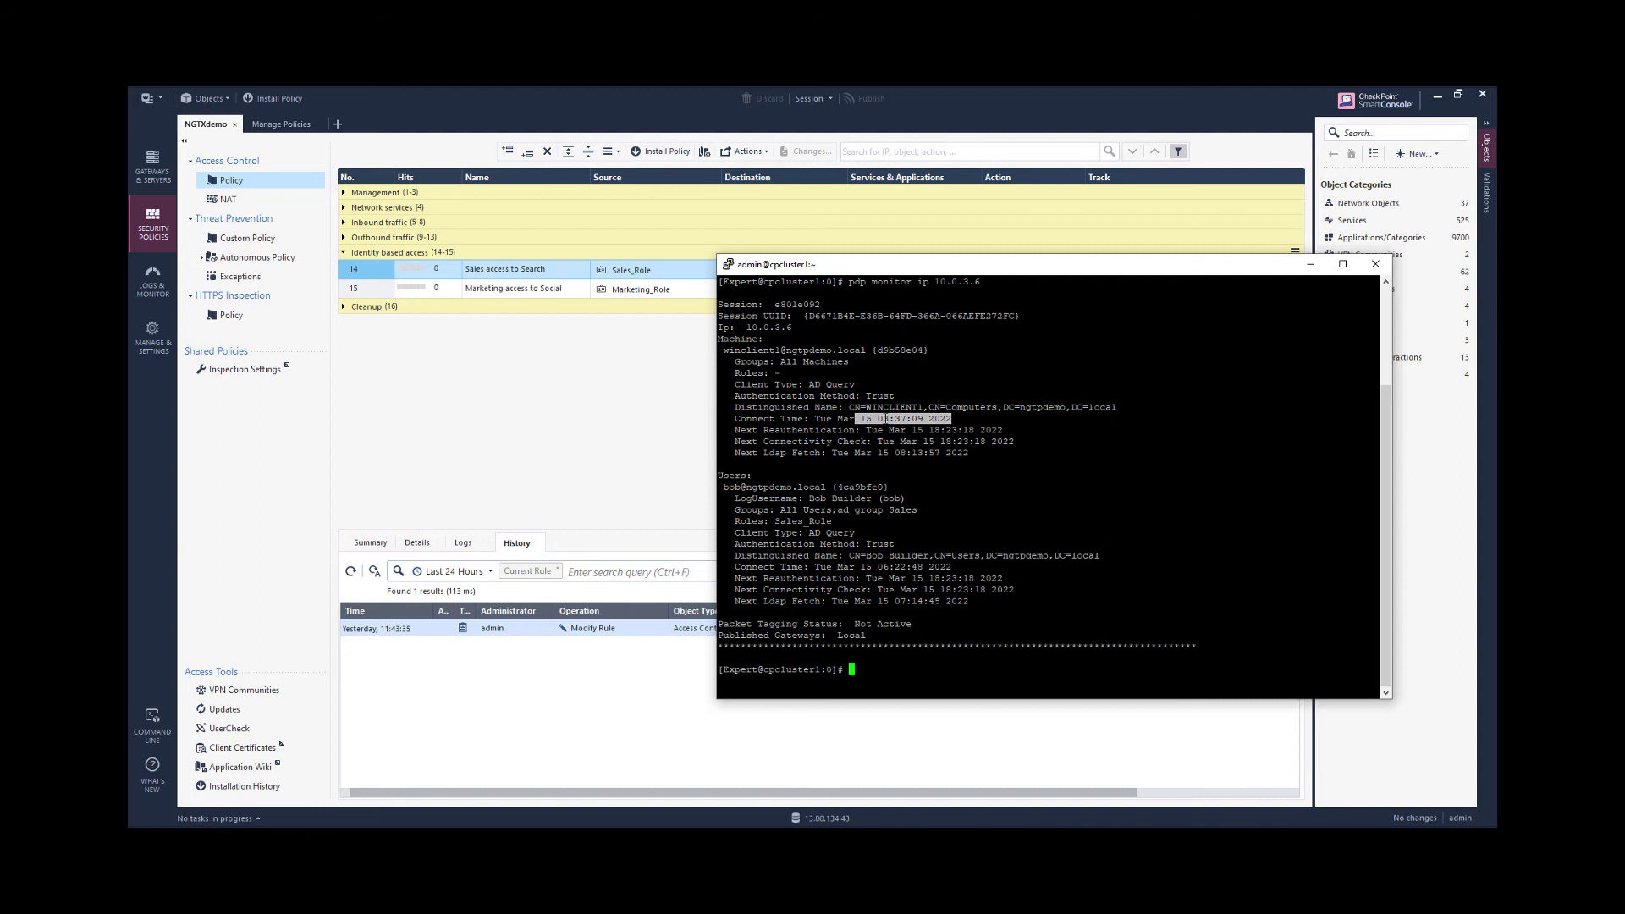
drag(872, 418, 1002, 430)
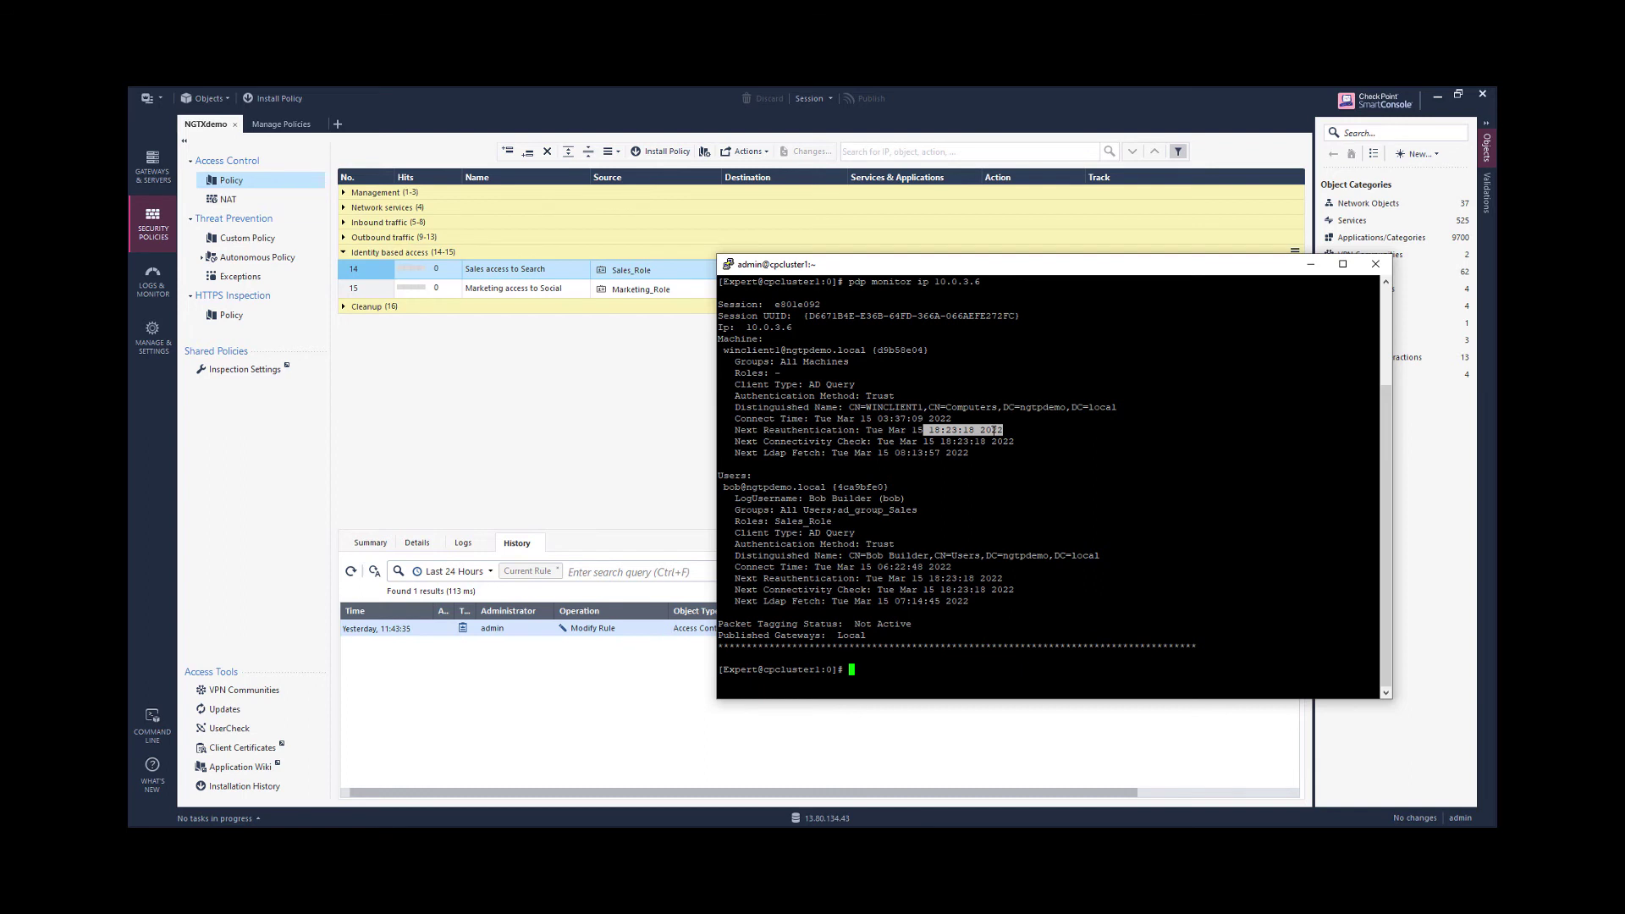
Highlight the user session's log name, groups, Sales_Role, AD Query client type, DN and connect time.
drag(719, 487, 891, 488)
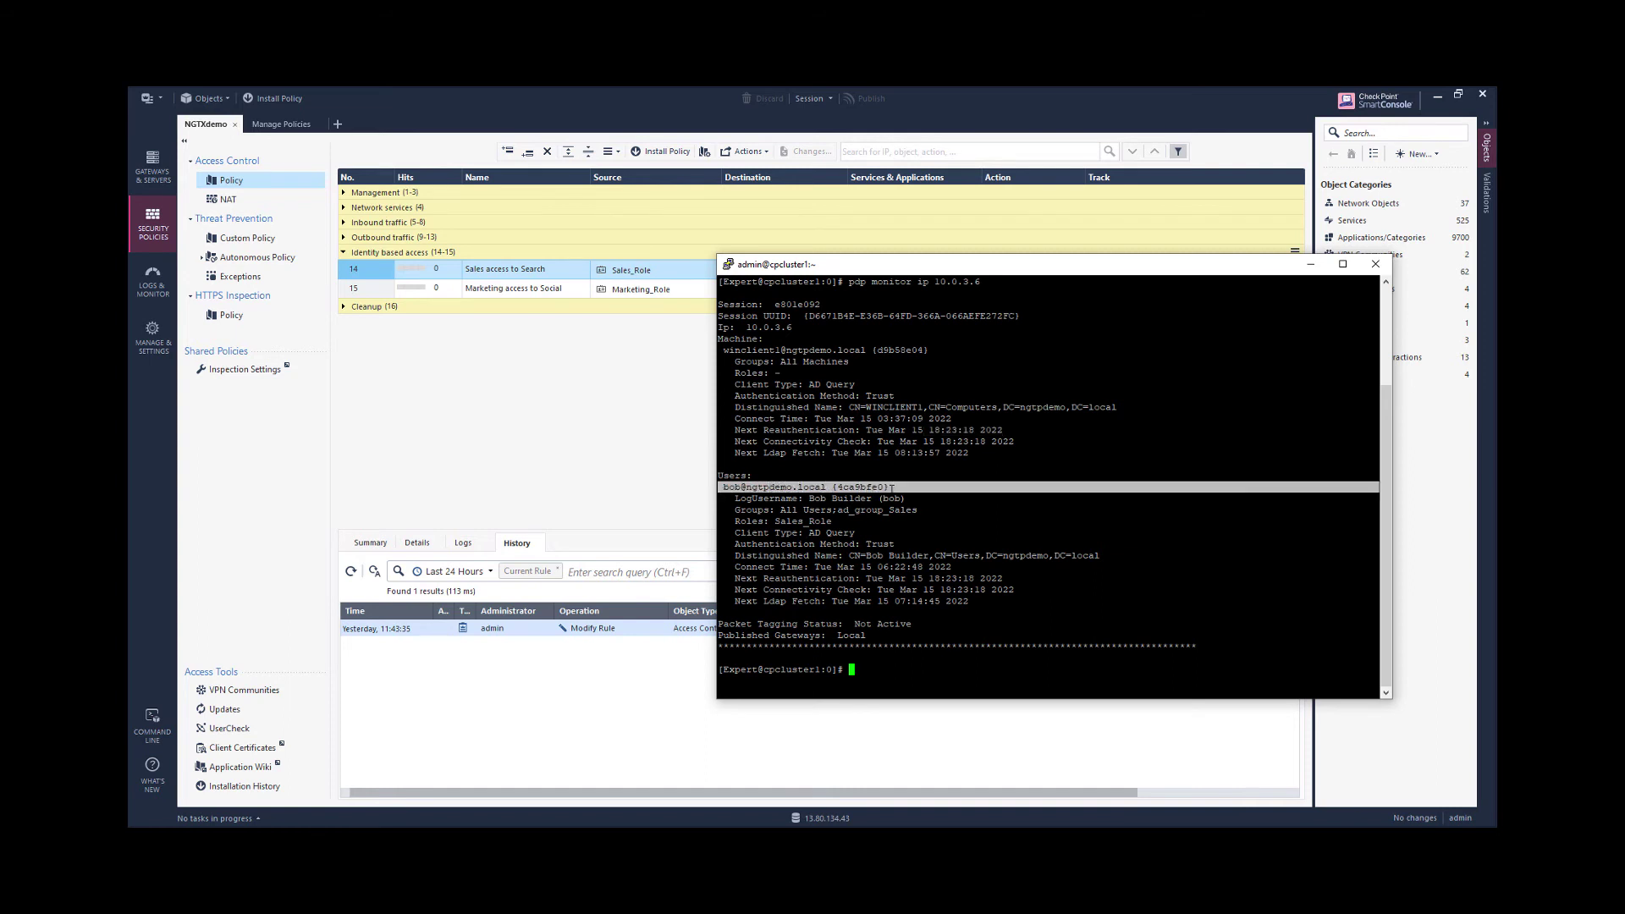
drag(809, 499, 923, 508)
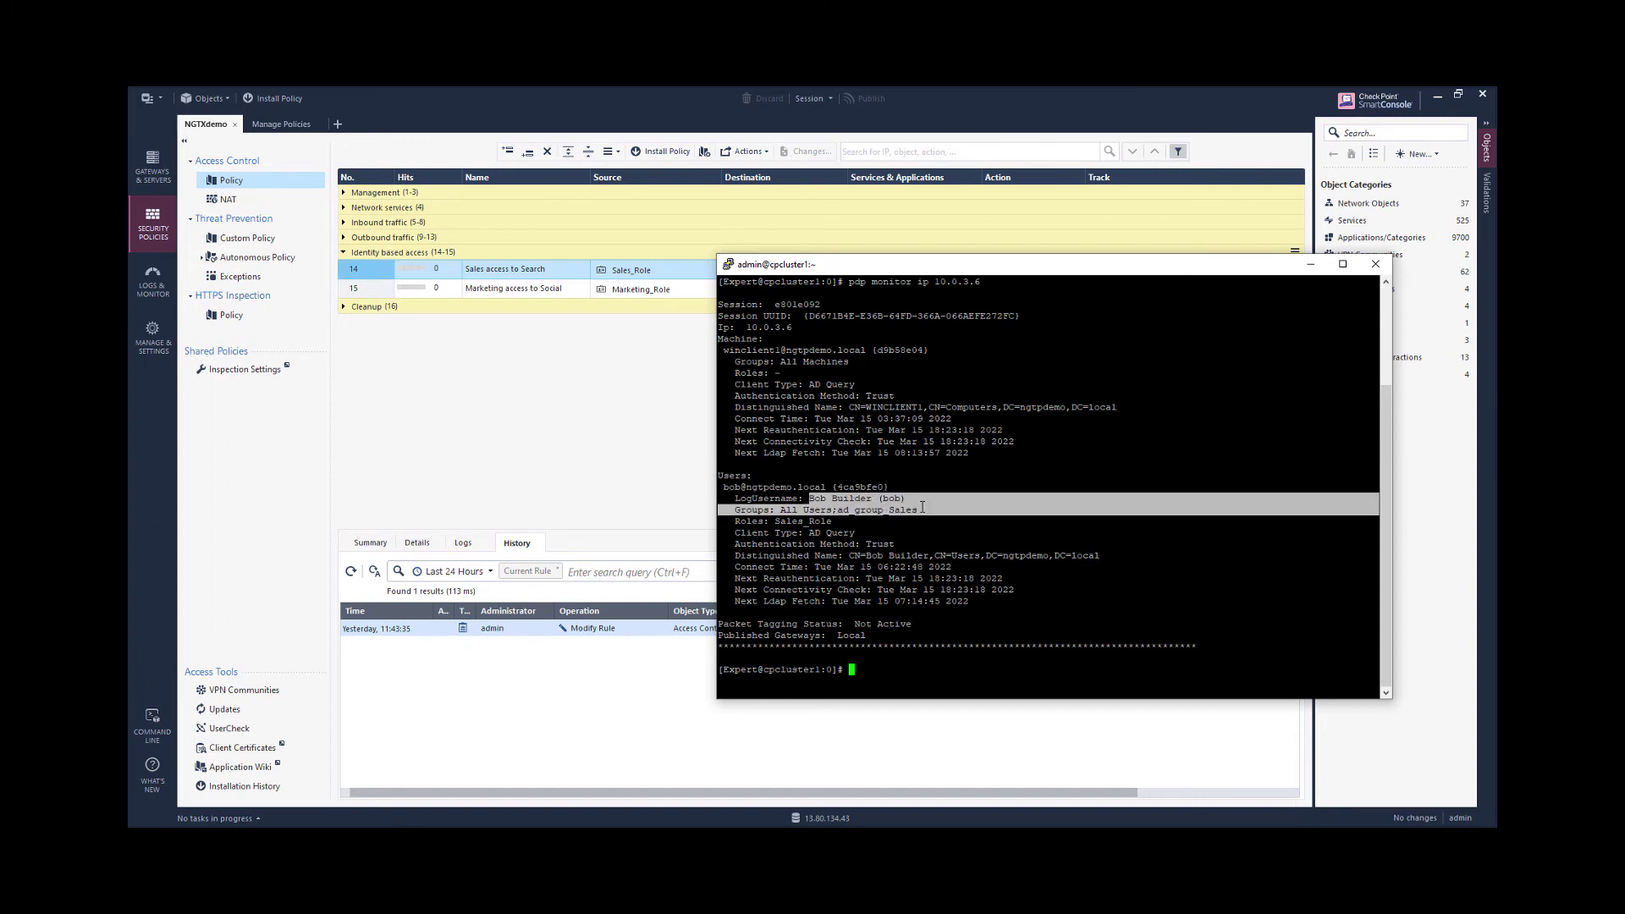
drag(774, 521, 835, 521)
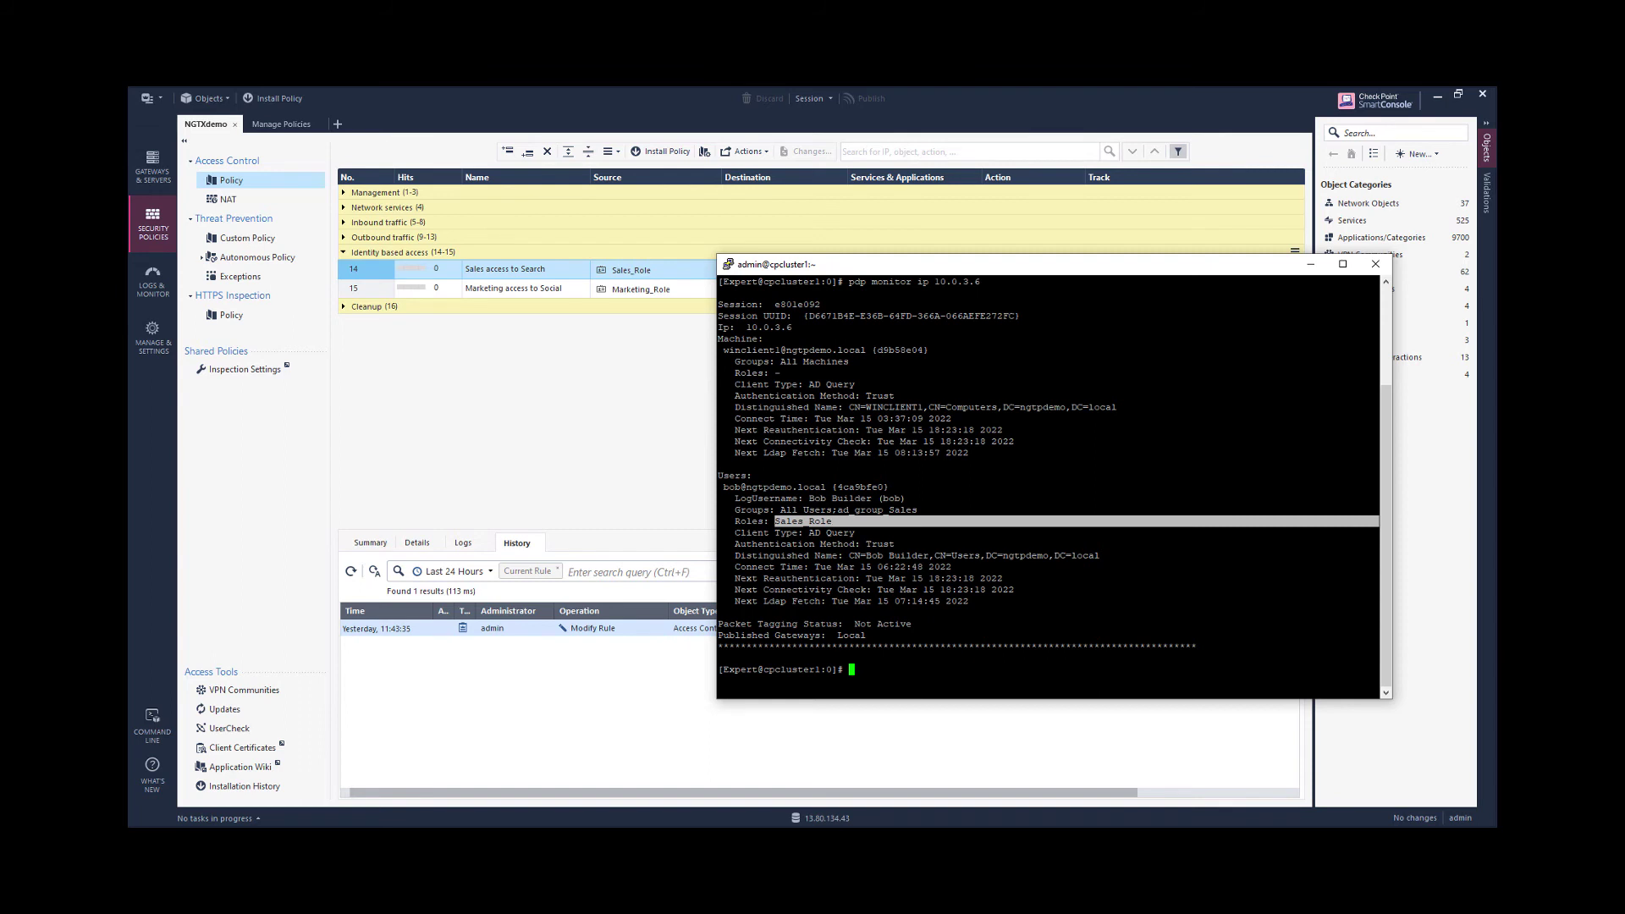
drag(729, 532, 854, 533)
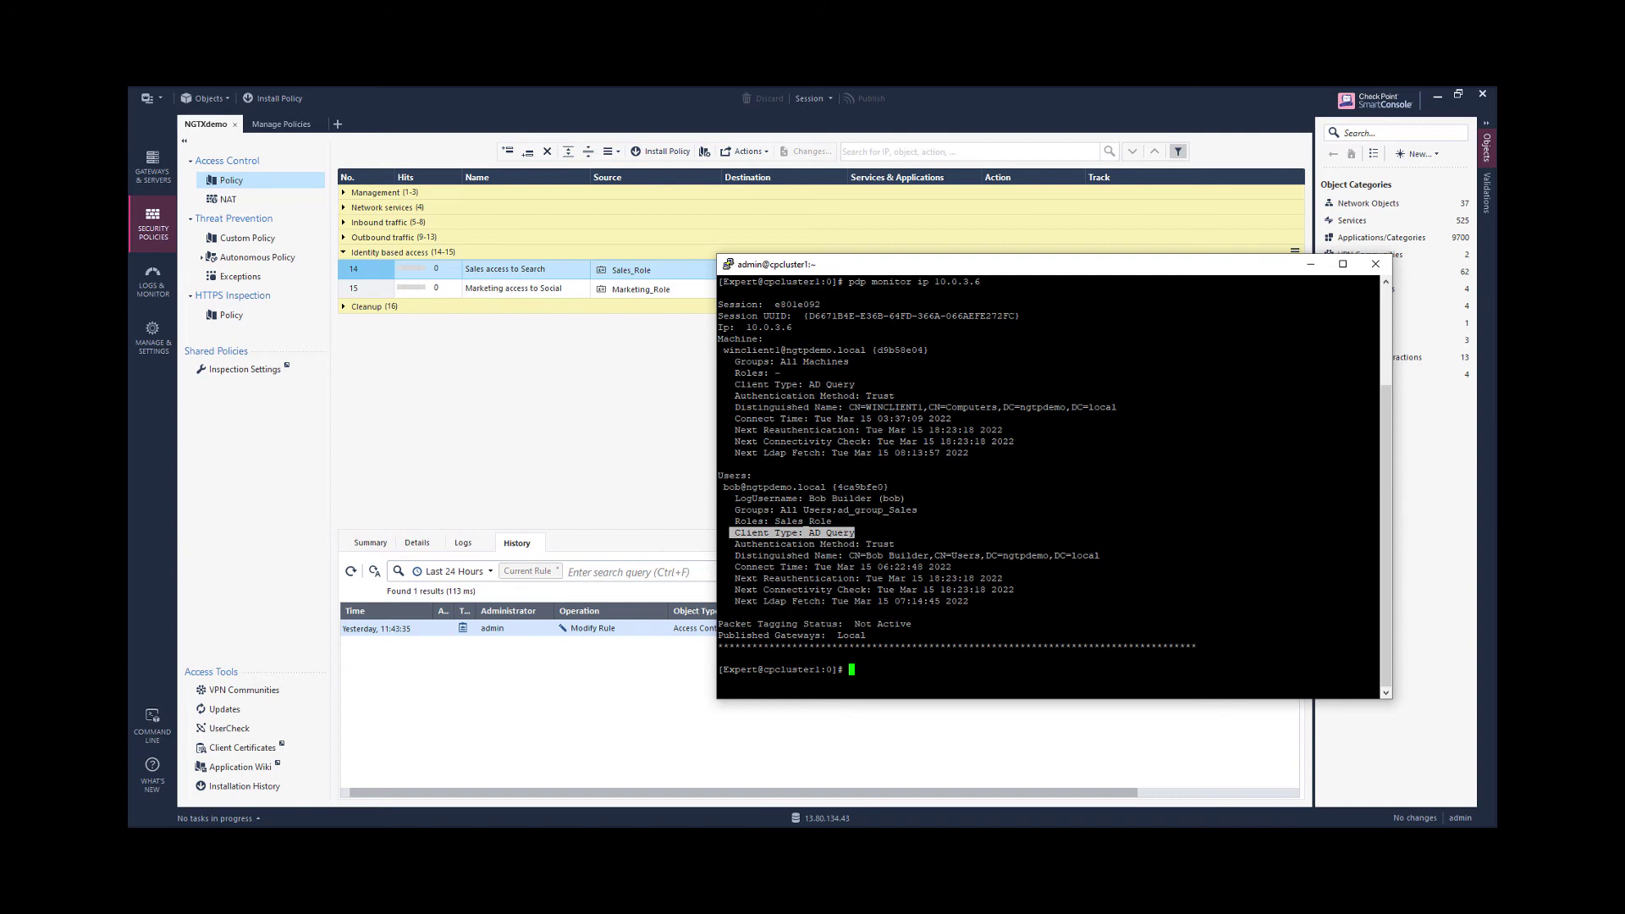
drag(733, 555, 1100, 563)
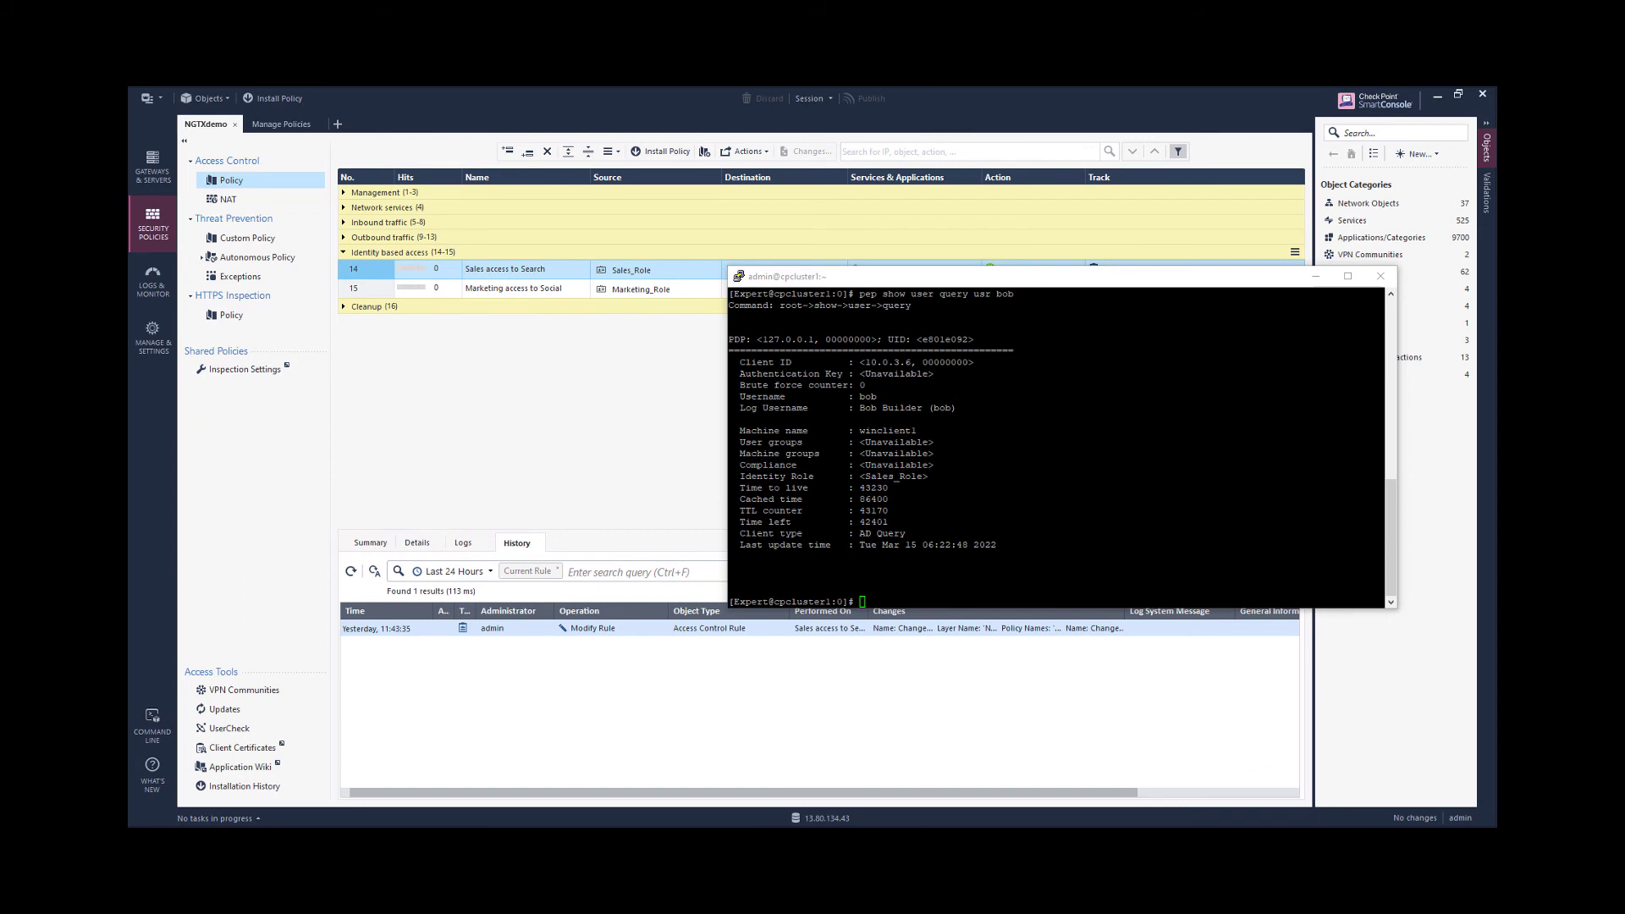
drag(855, 293, 1014, 294)
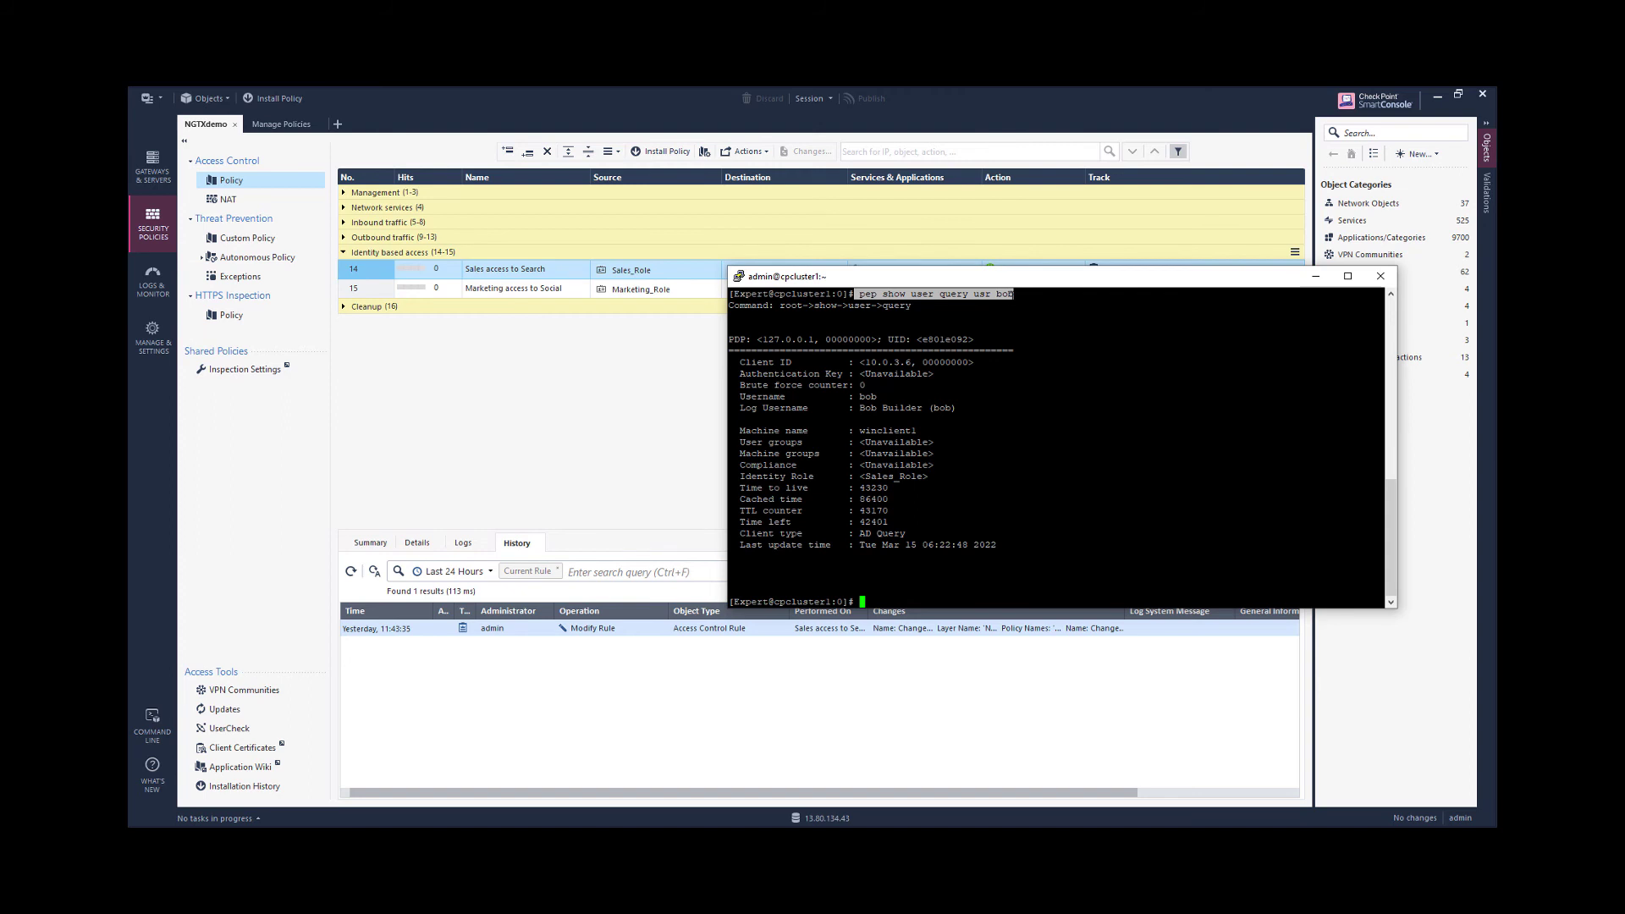
drag(997, 293, 1012, 294)
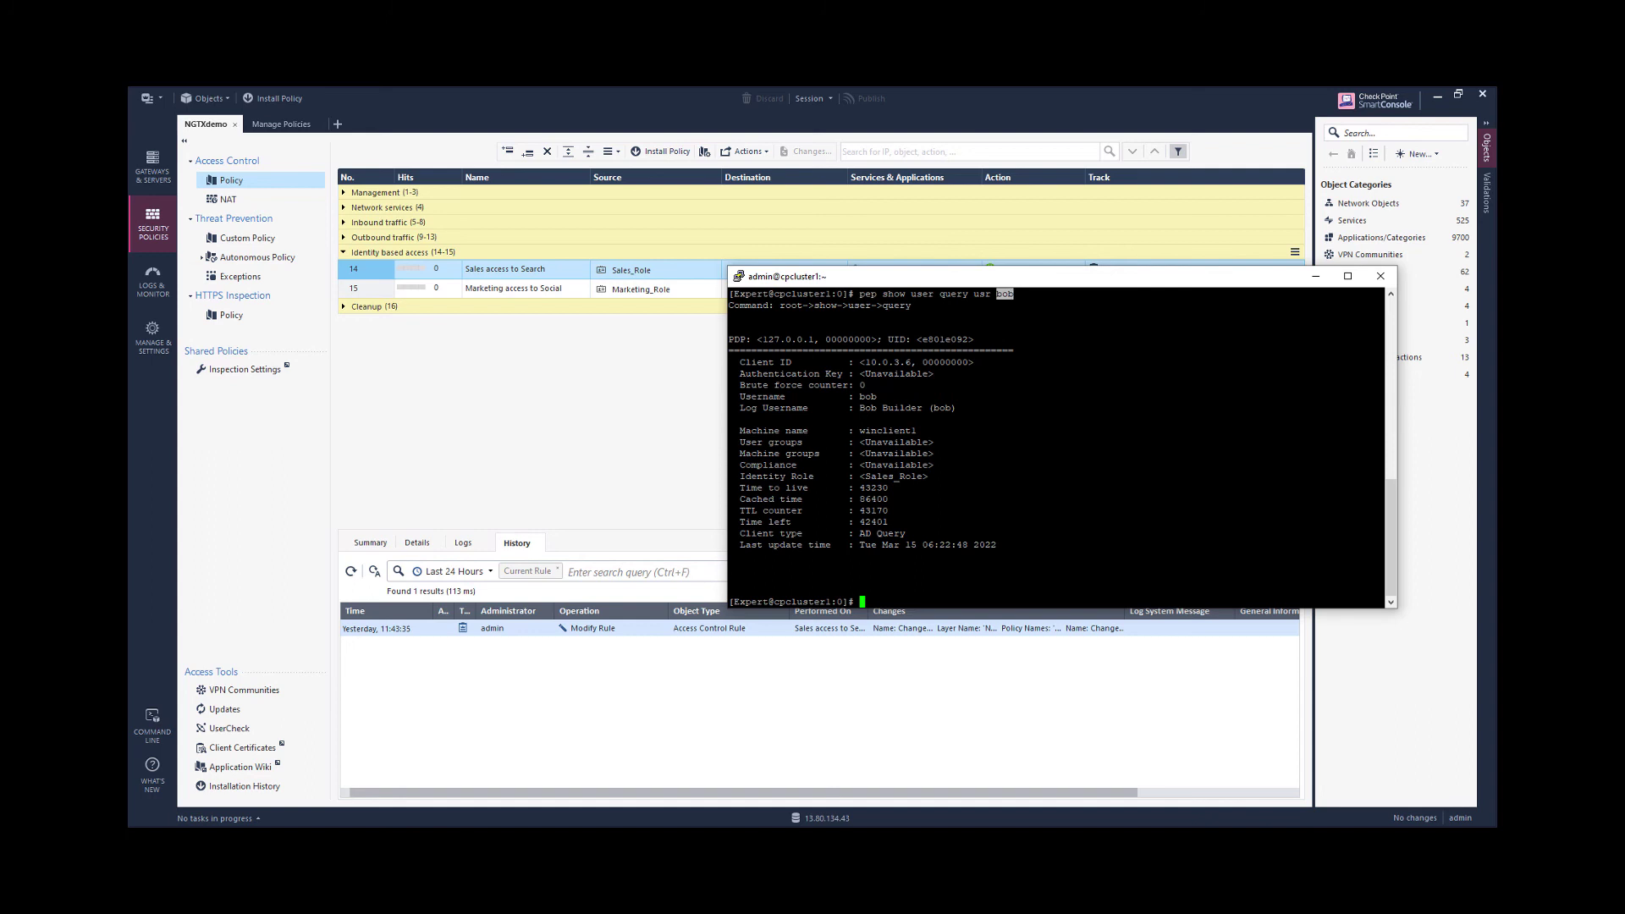
drag(860, 362, 911, 362)
drag(864, 476, 922, 477)
drag(864, 362, 916, 362)
drag(865, 477, 925, 477)
Highlight the pep show user query usage and its usr, mchn and pdp filter options.
mouse_move(635, 271)
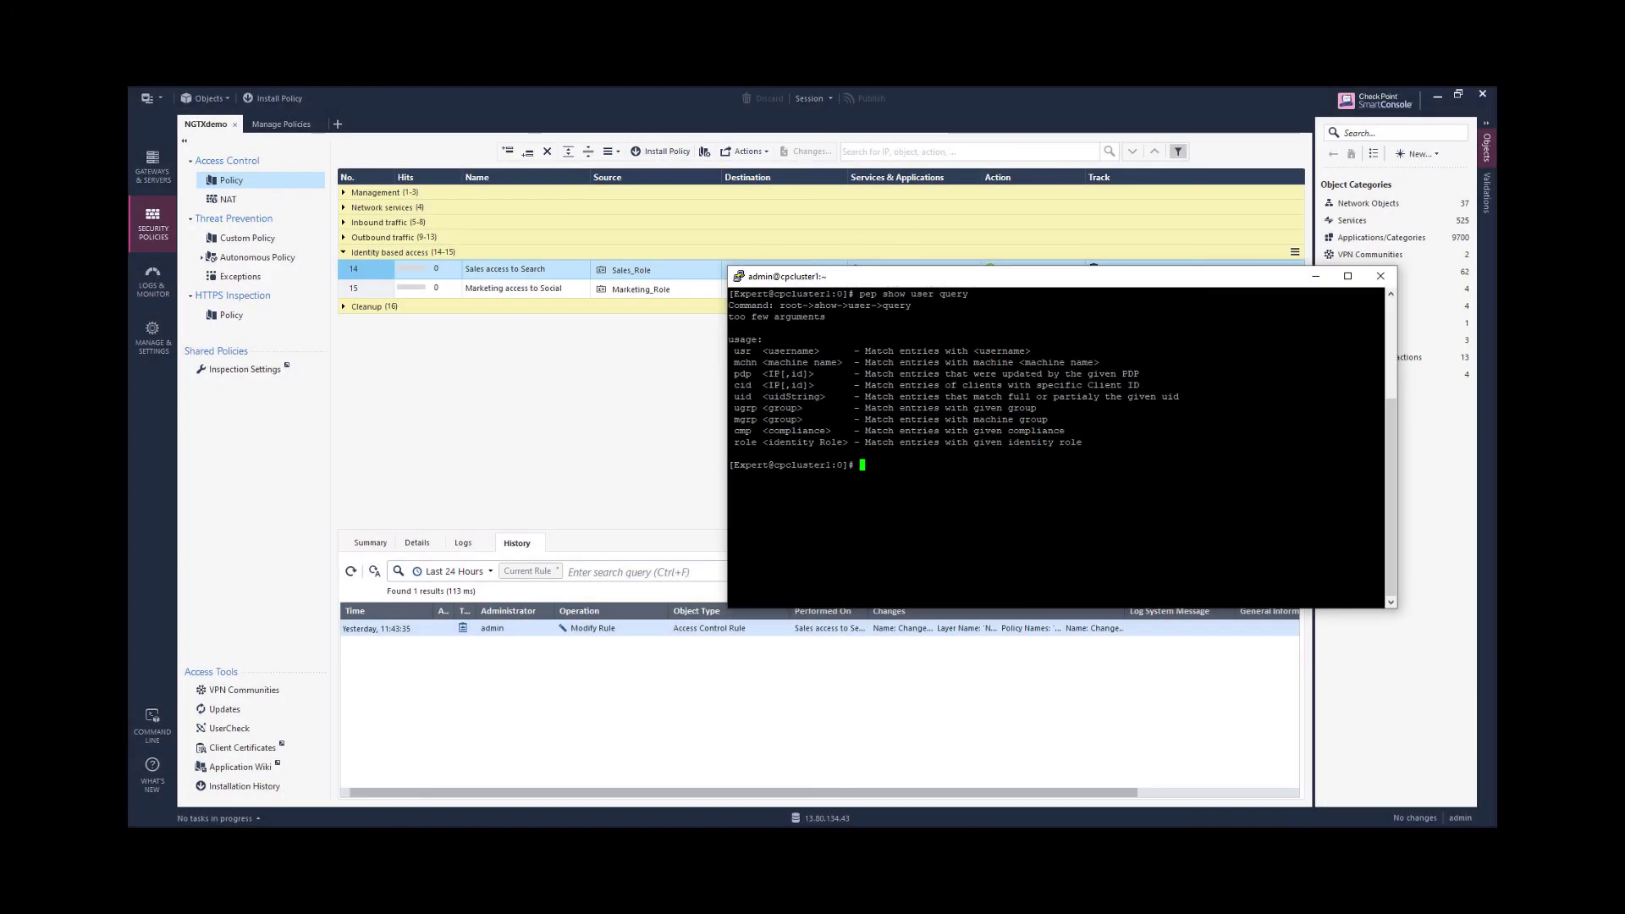
drag(859, 294, 974, 294)
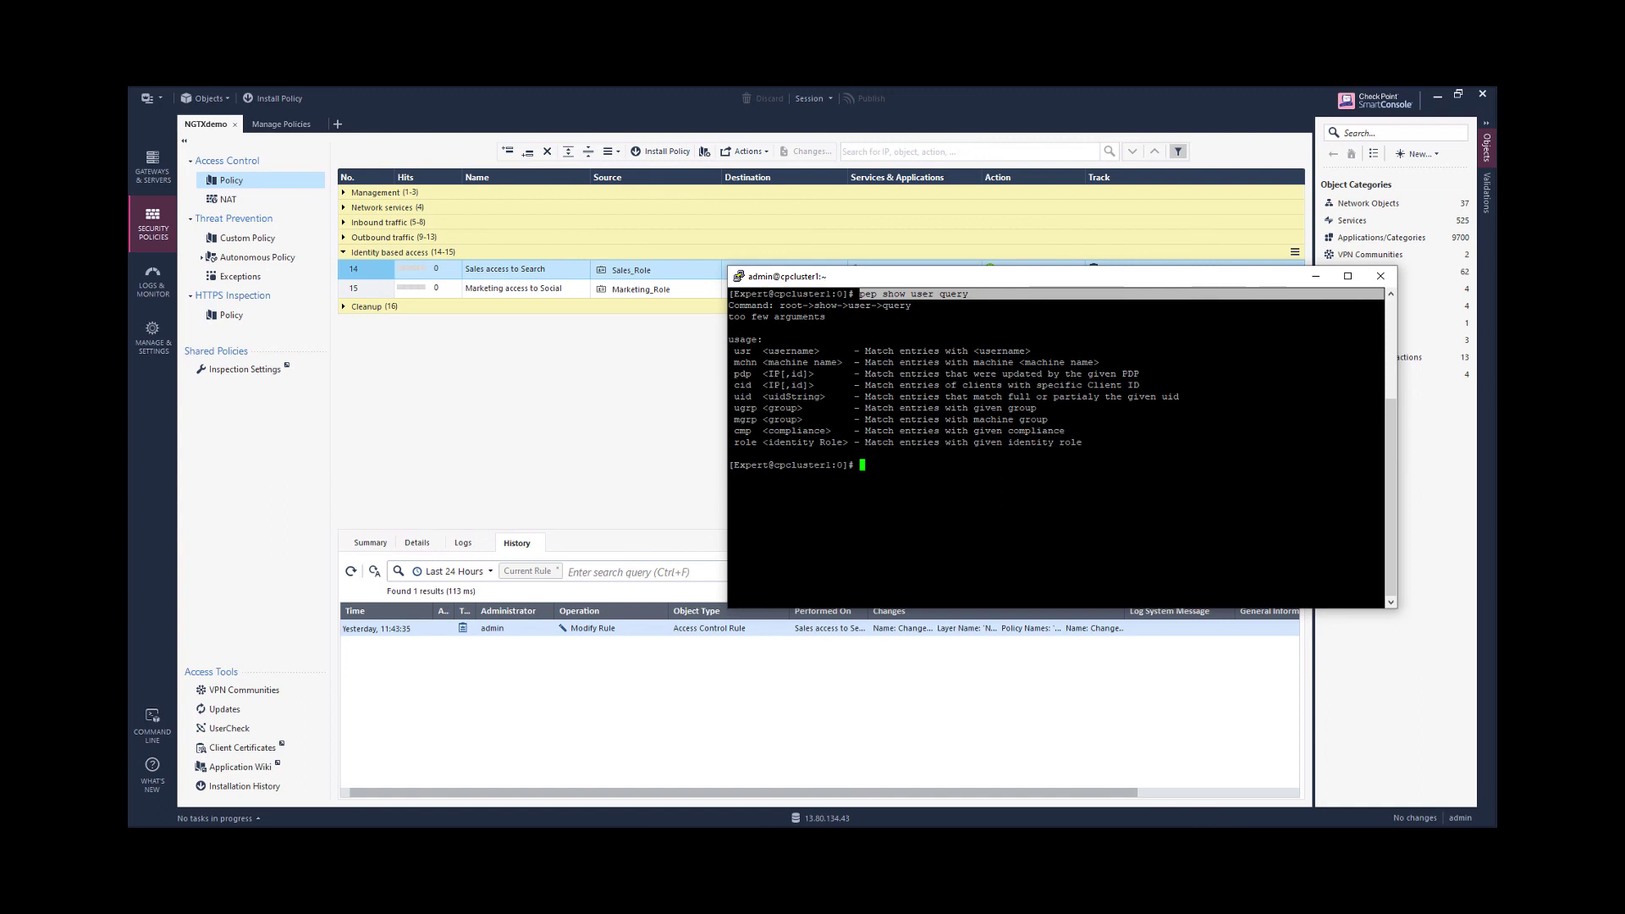
drag(730, 351, 838, 373)
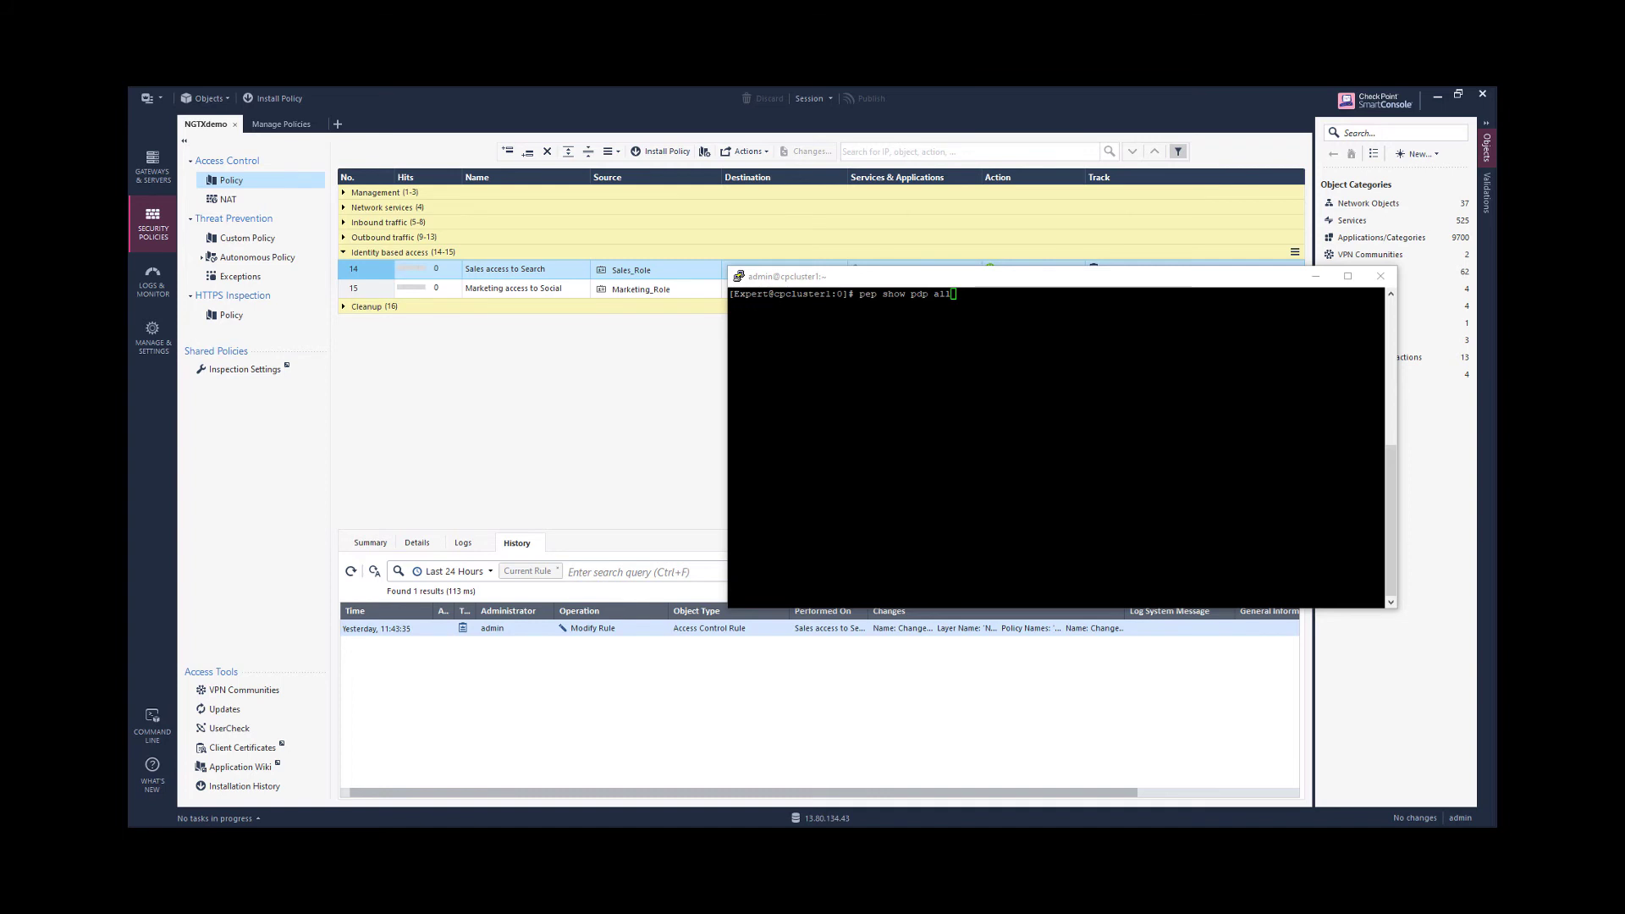
Edit the command to pep show pdp all, run it, and highlight the Incoming 127.0.0.1 Connected row.
click(920, 294)
double_click(920, 294)
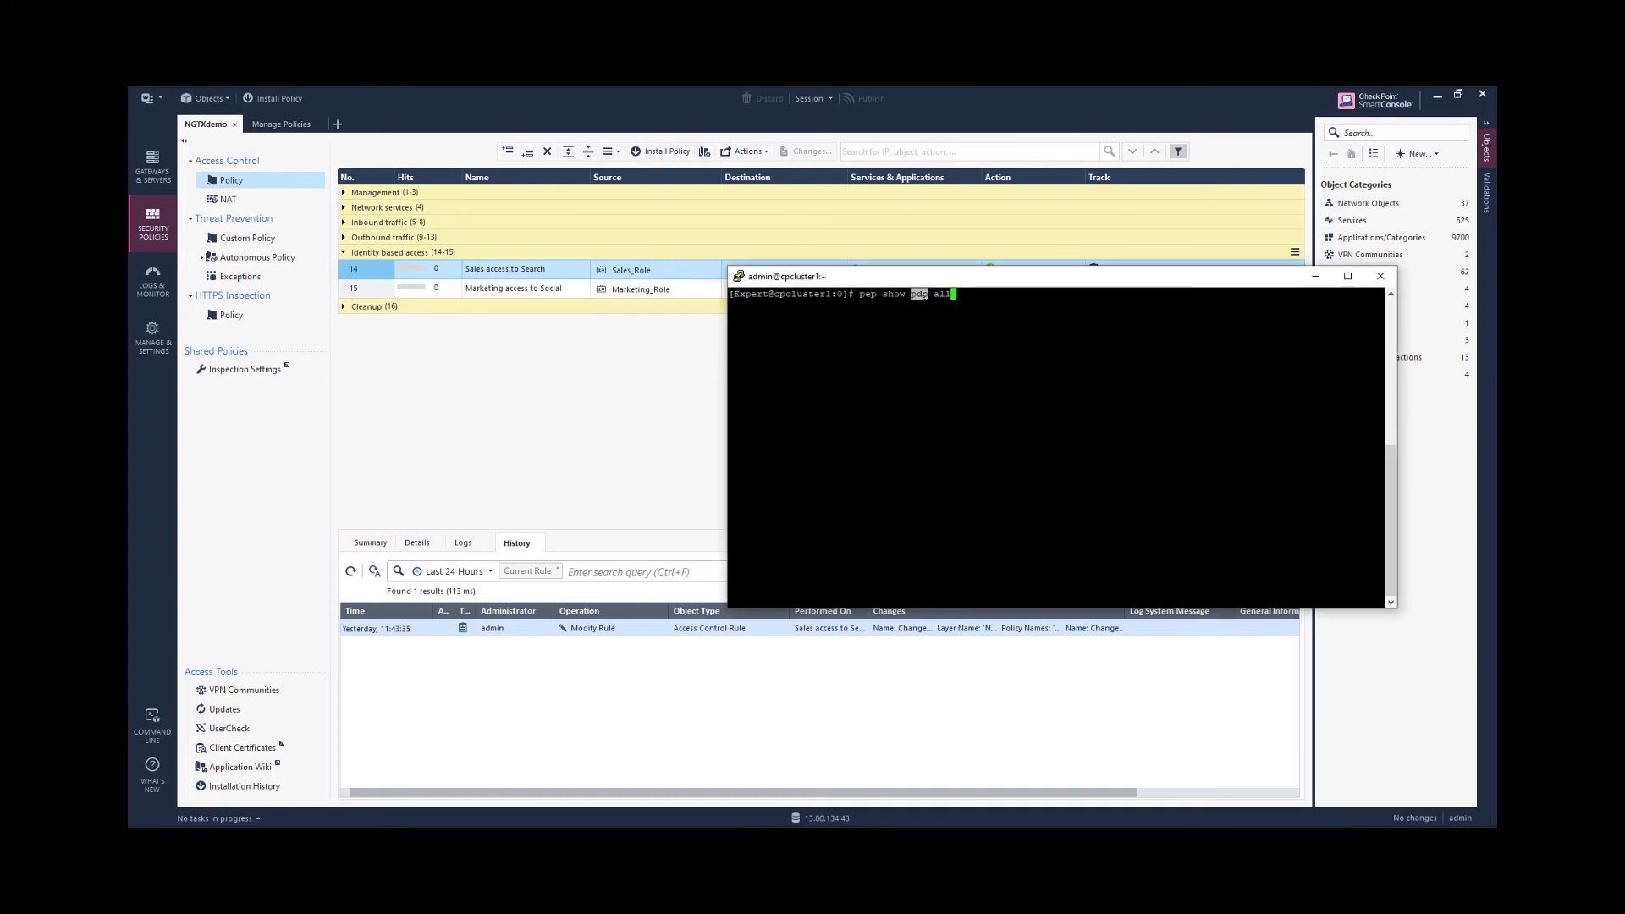
double_click(867, 294)
click(868, 294)
key(Return)
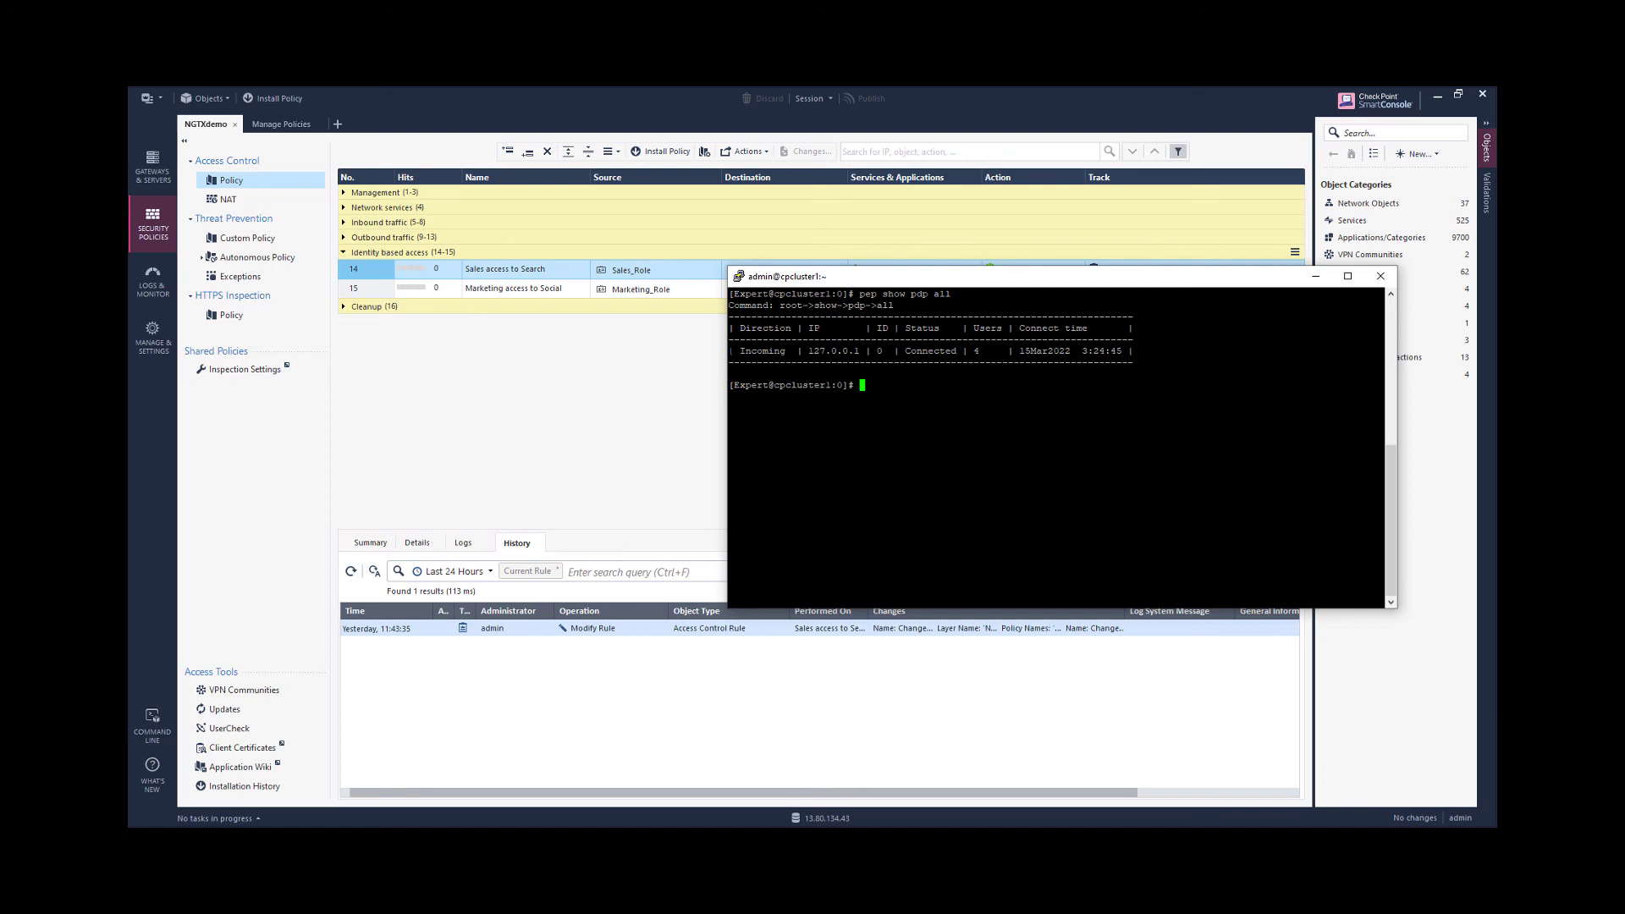
drag(733, 351, 957, 351)
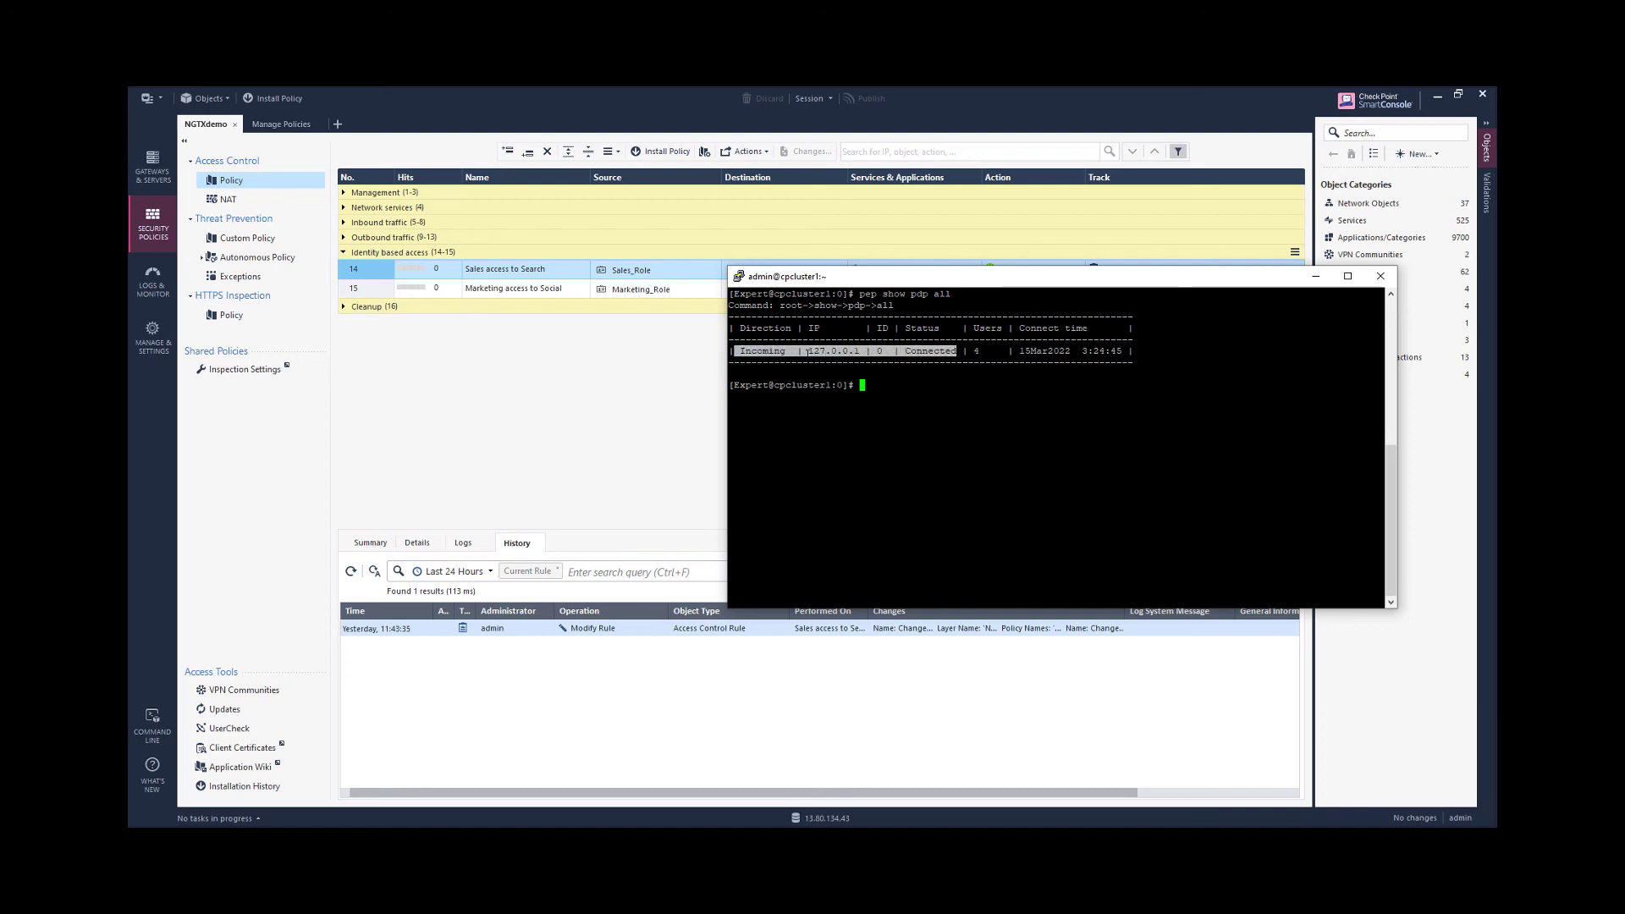